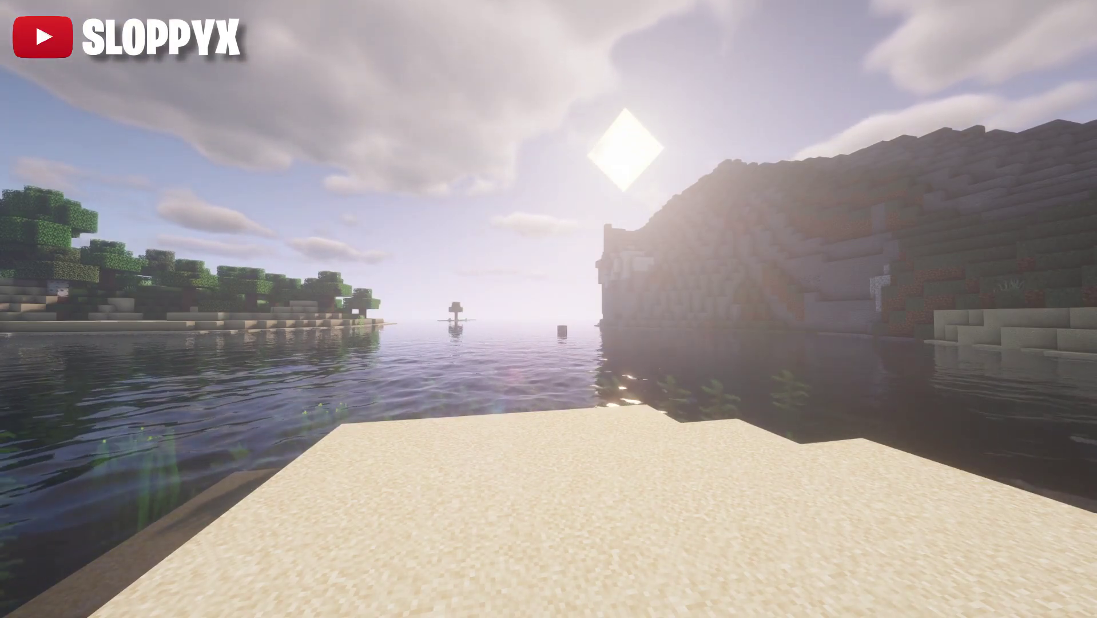
Refresh Opera GX so it shows the Google home page
key(F5)
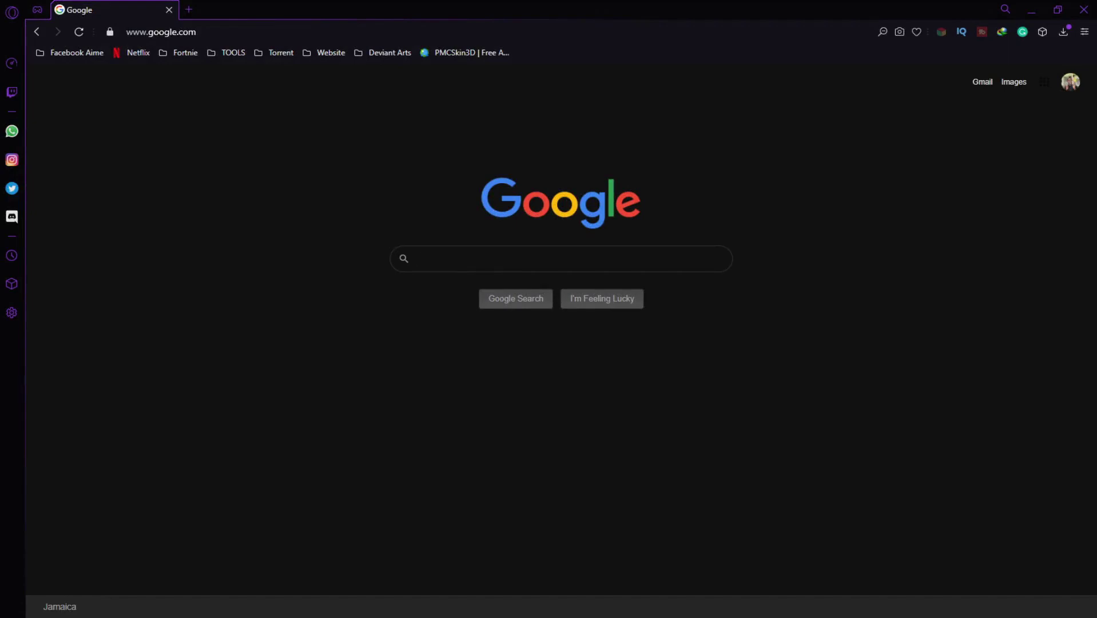
Go to planetminecraft.com from the address bar
click(231, 32)
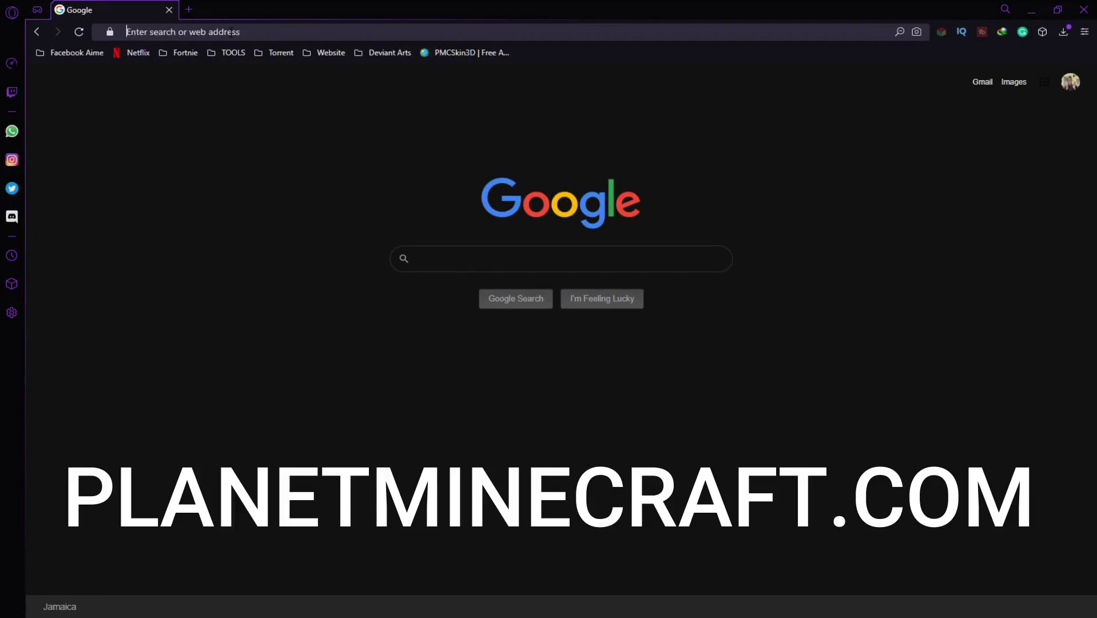
text(planetminecraft.com)
key(Return)
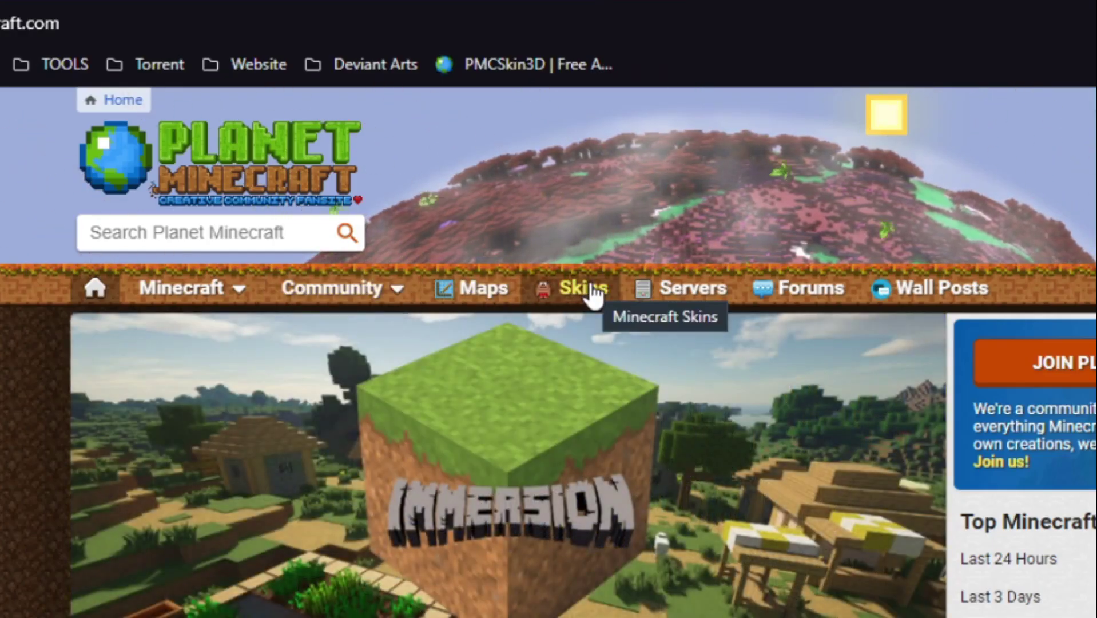
Launch PMCSkin3D's Advanced Edition via Skins and the Minecraft Skin Editor page
click(590, 286)
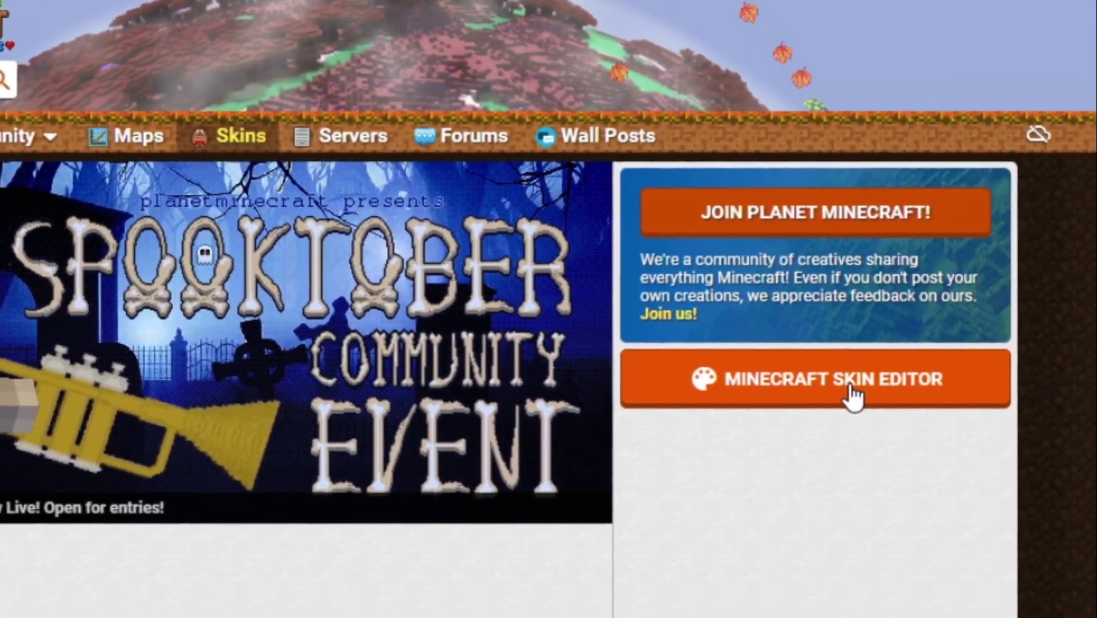
click(1075, 481)
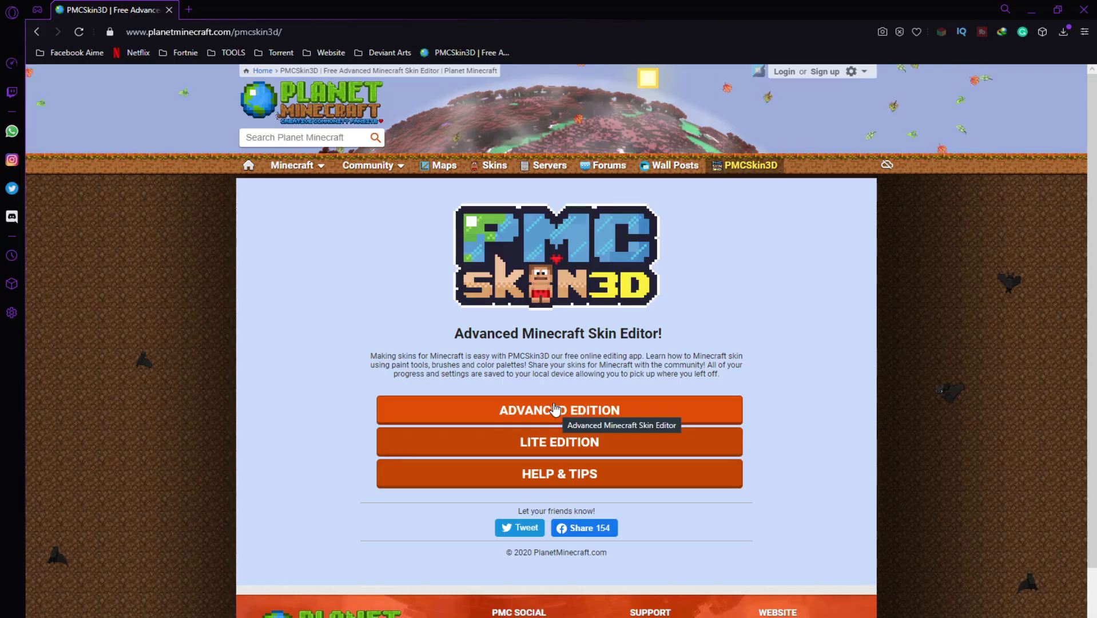
click(551, 293)
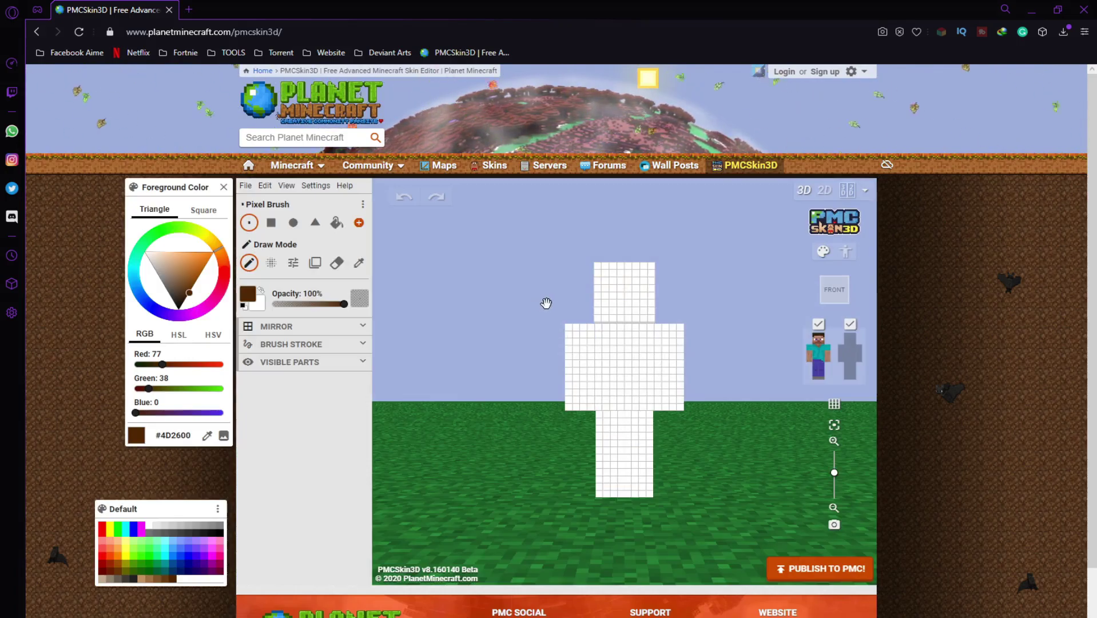
Orbit the blank model to view its right and left sides, dabbing brown onto it
drag(535, 309, 585, 353)
drag(701, 351, 583, 339)
mouse_move(732, 362)
mouse_down()
mouse_move(490, 374)
mouse_move(584, 371)
mouse_move(643, 403)
mouse_move(545, 392)
mouse_move(572, 352)
mouse_up()
click(573, 349)
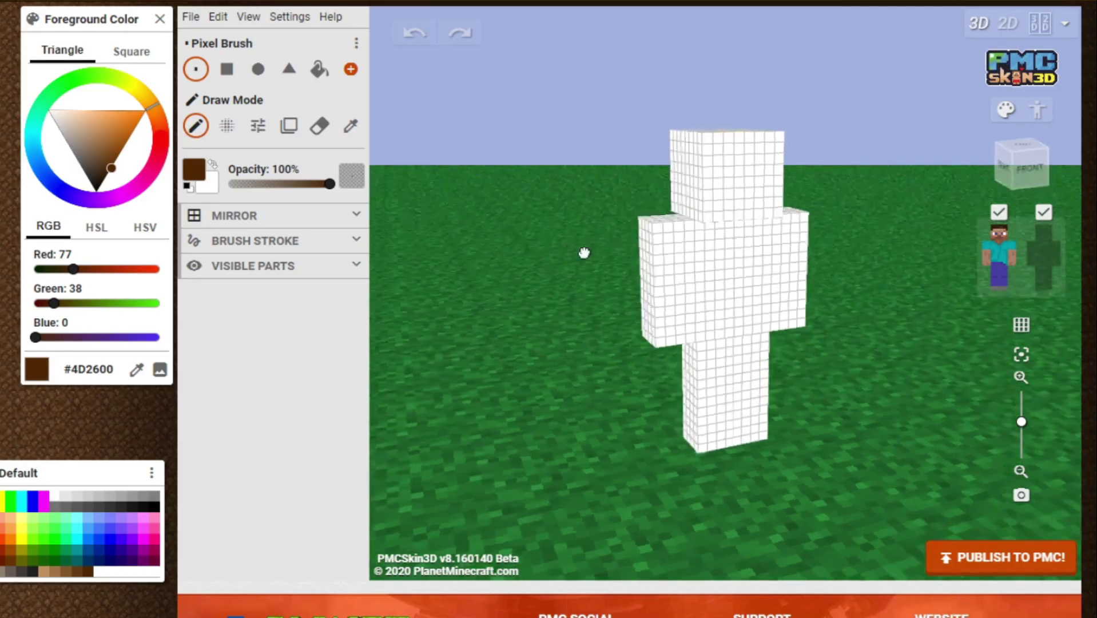
Orbit back to a front view and switch to the flat 2D skin layout
drag(583, 252, 527, 203)
drag(908, 175, 861, 196)
click(1007, 26)
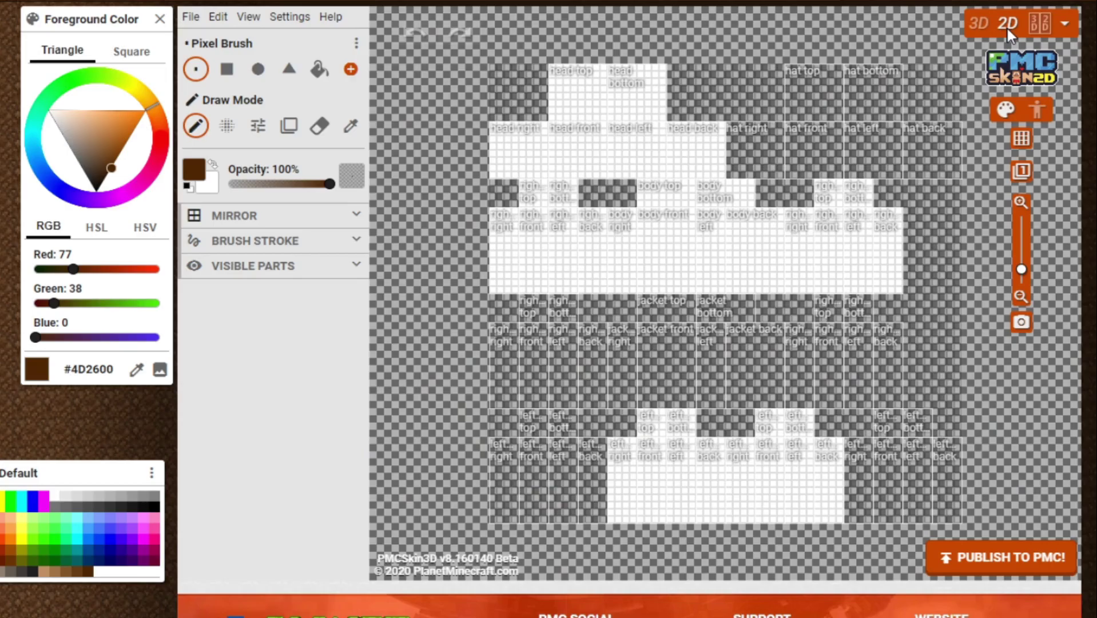
Paint a brown stripe on the right leg in split 3D/2D view, then undo it in 3D
click(1039, 35)
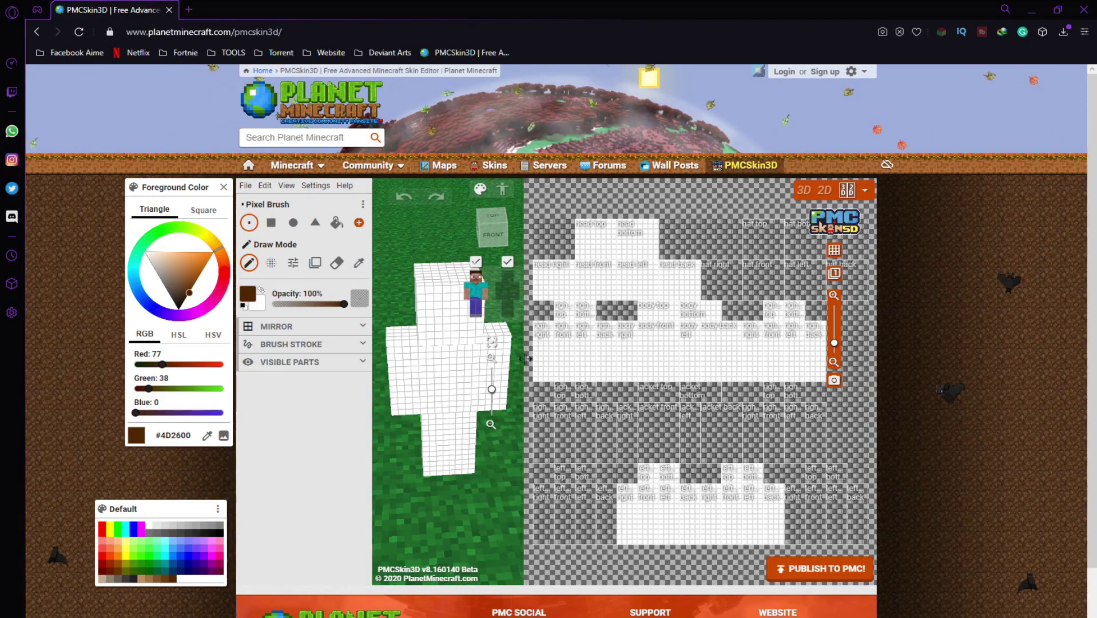
drag(534, 363, 580, 363)
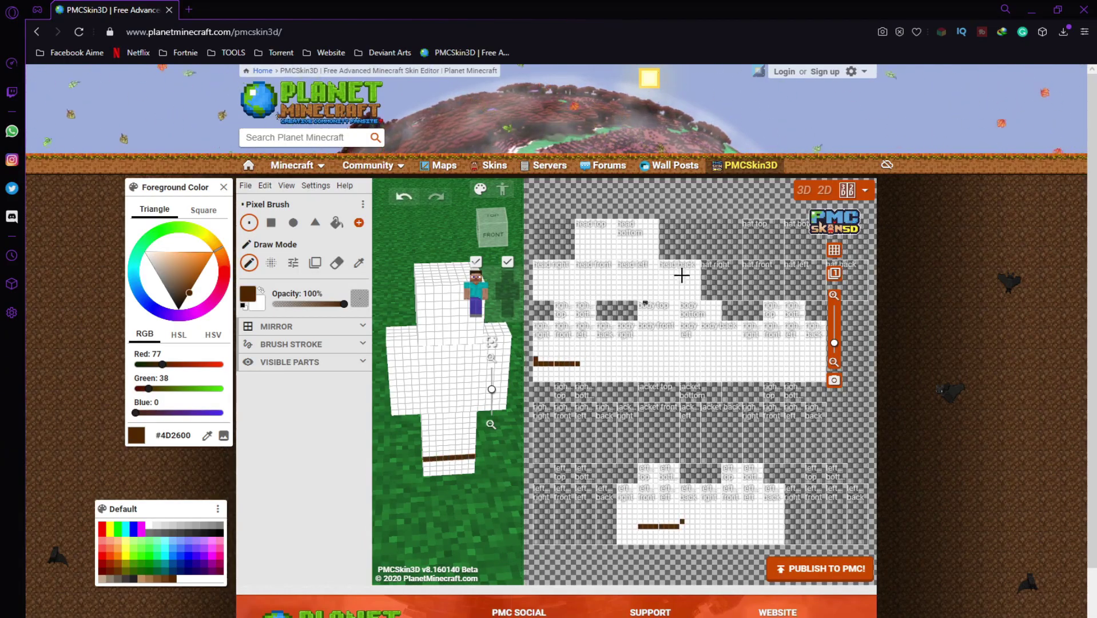
click(804, 190)
click(405, 198)
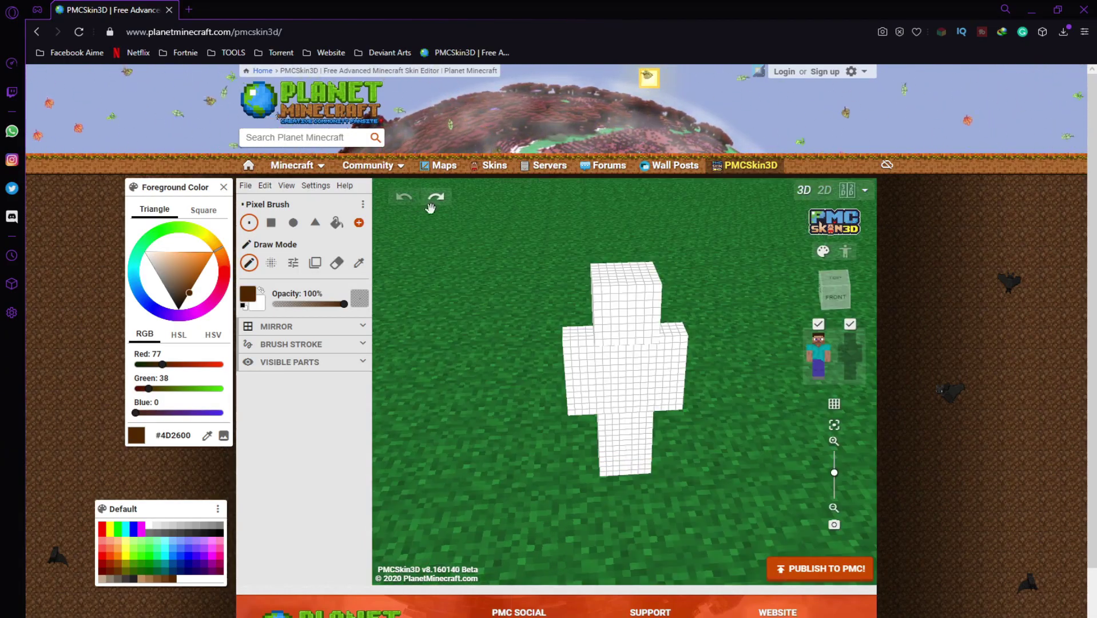
drag(708, 299, 734, 275)
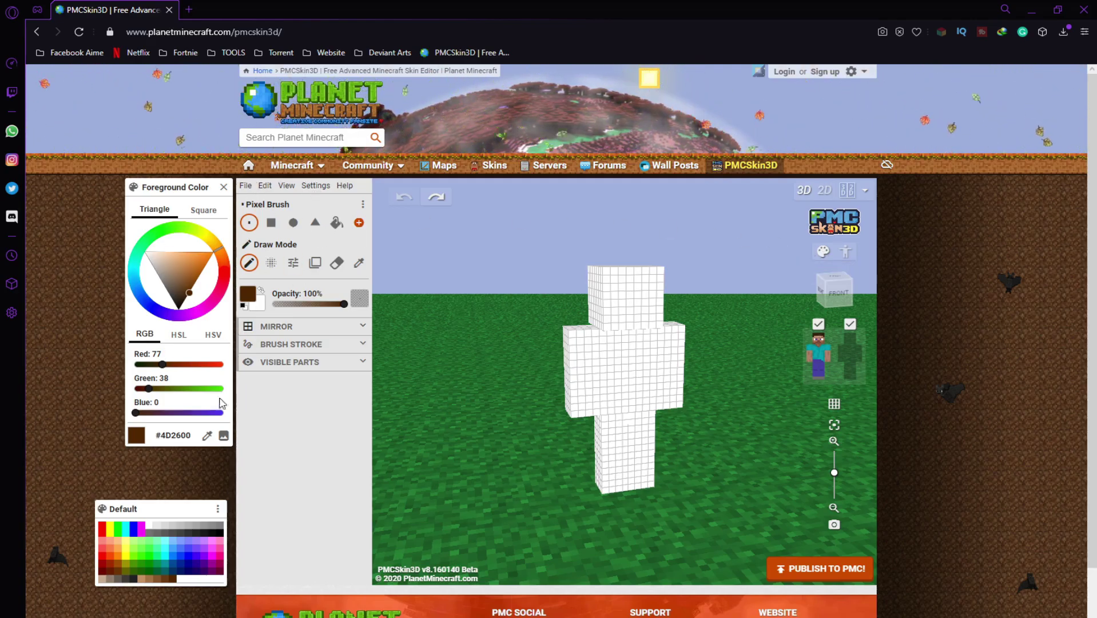
Try the arms-out, Interested, spread-limbs, sitting, waving and Dab poses, ending on Default
click(847, 253)
click(304, 234)
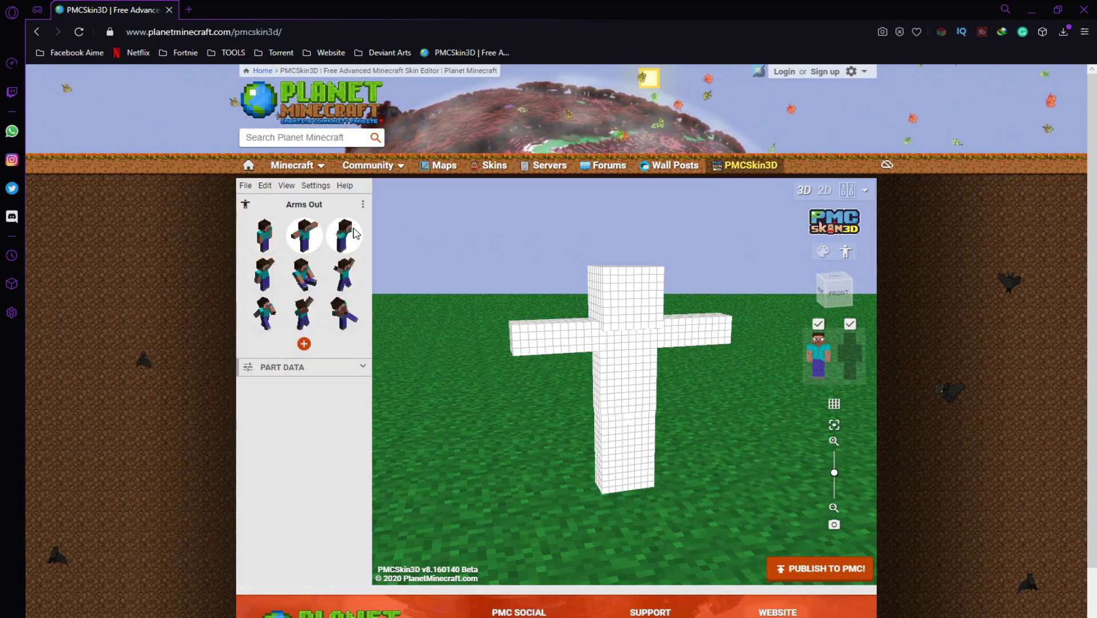
click(344, 234)
click(347, 277)
click(303, 274)
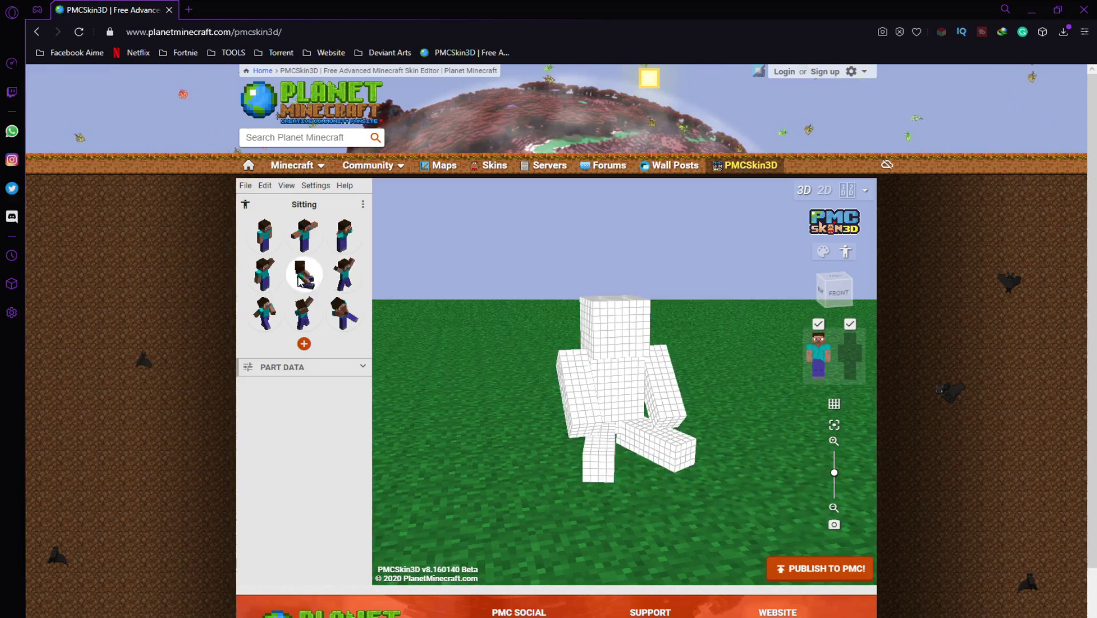
click(264, 274)
click(265, 326)
click(304, 314)
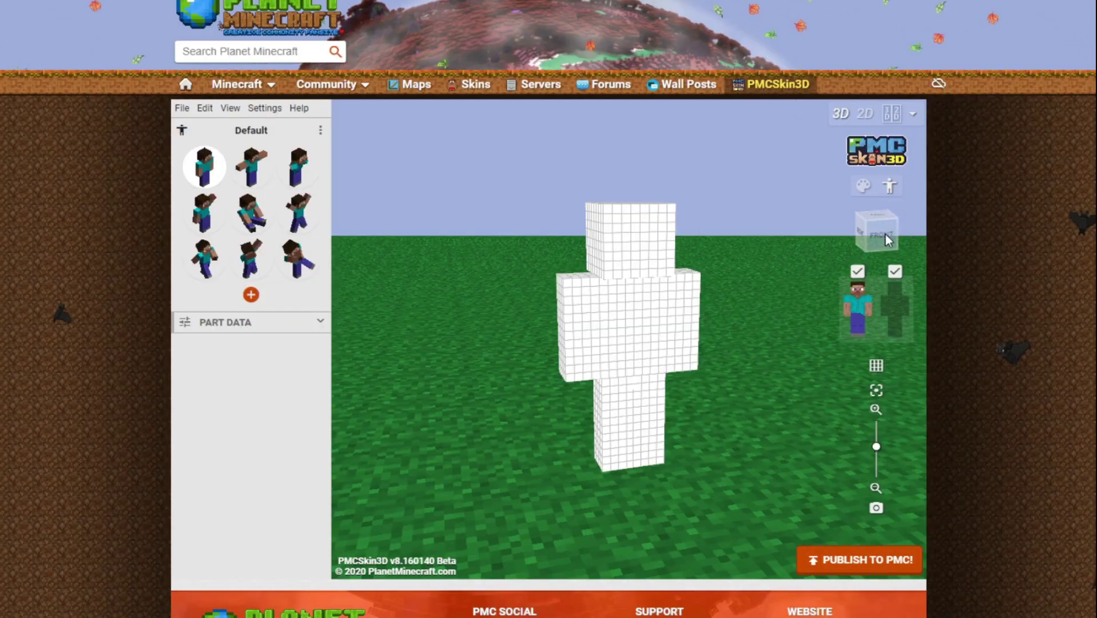
click(885, 234)
drag(745, 237, 549, 226)
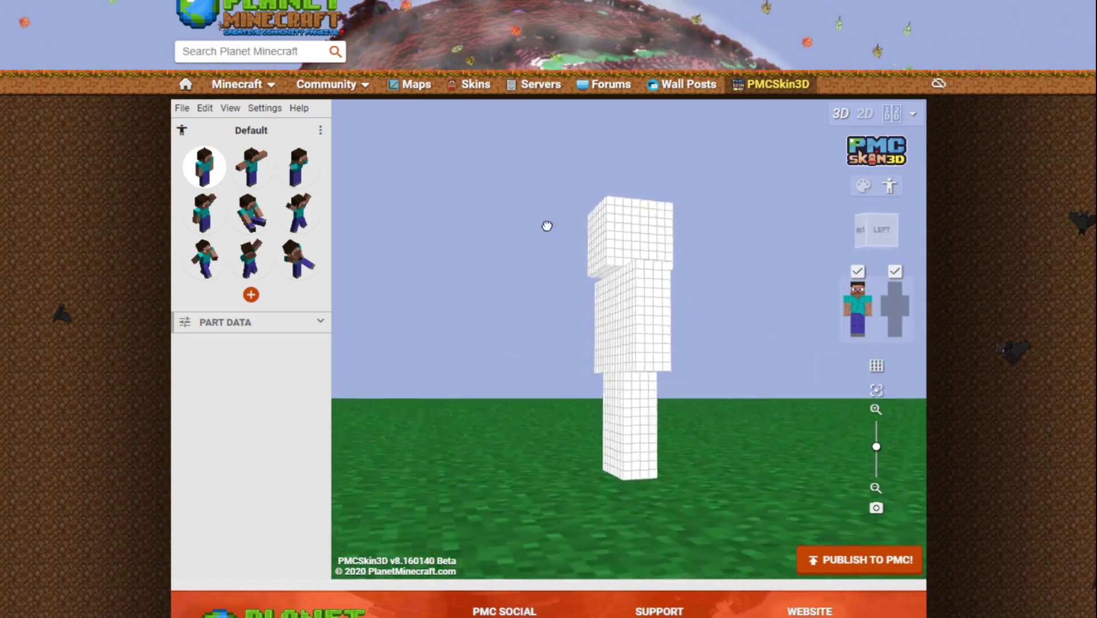
click(876, 231)
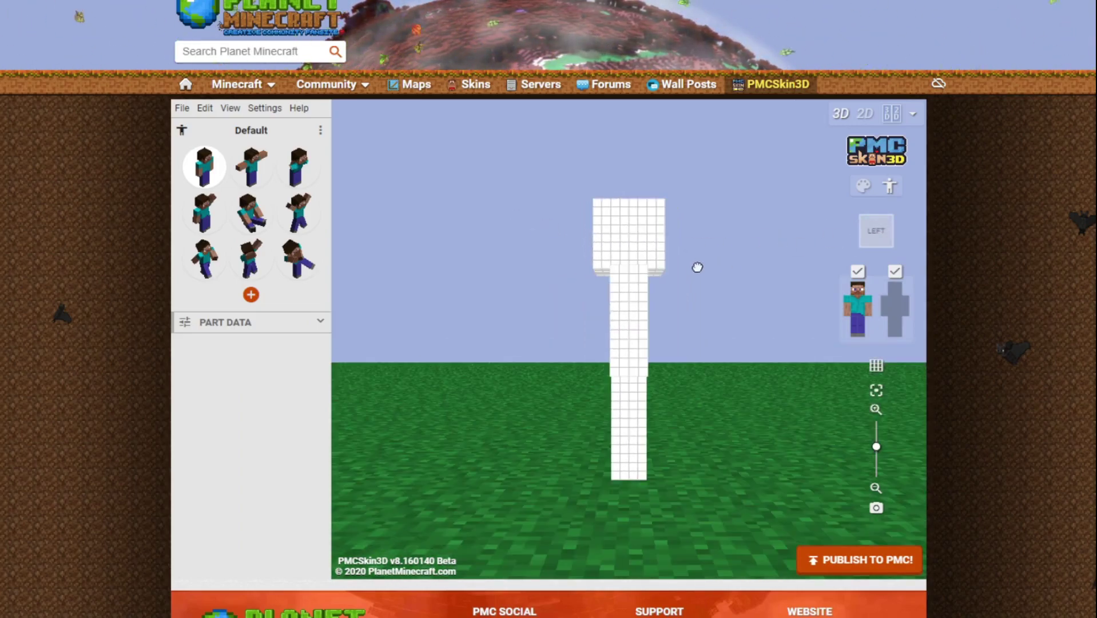
drag(696, 268, 579, 263)
click(888, 231)
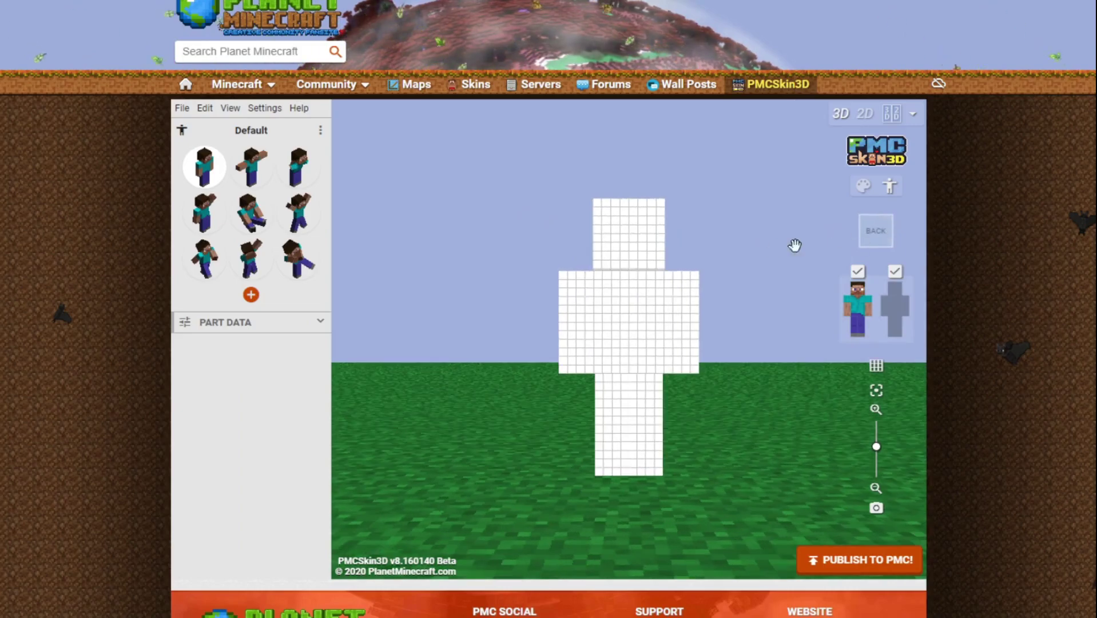
drag(794, 243, 568, 248)
drag(792, 243, 558, 241)
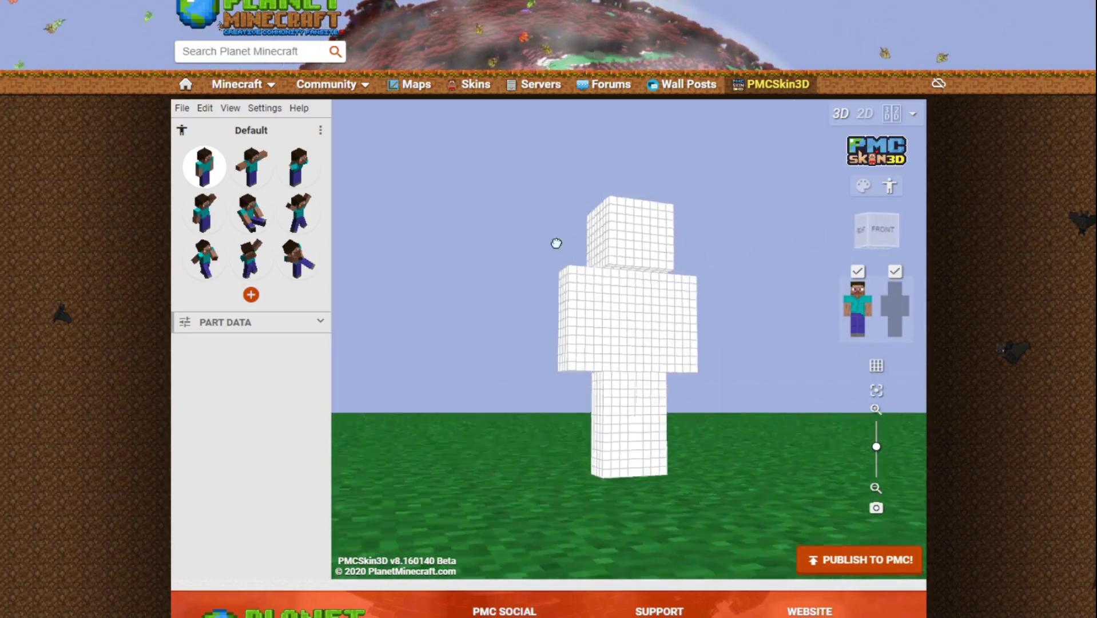
click(881, 232)
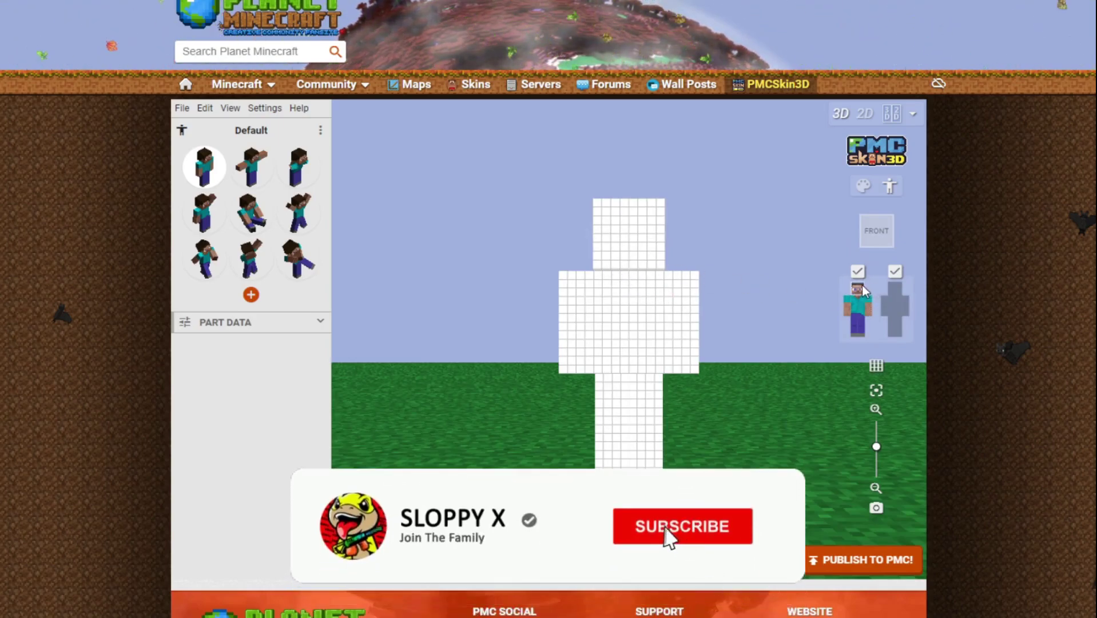
Hide the head, both arms, legs and torso using the body-part figure
click(863, 284)
drag(703, 282, 708, 365)
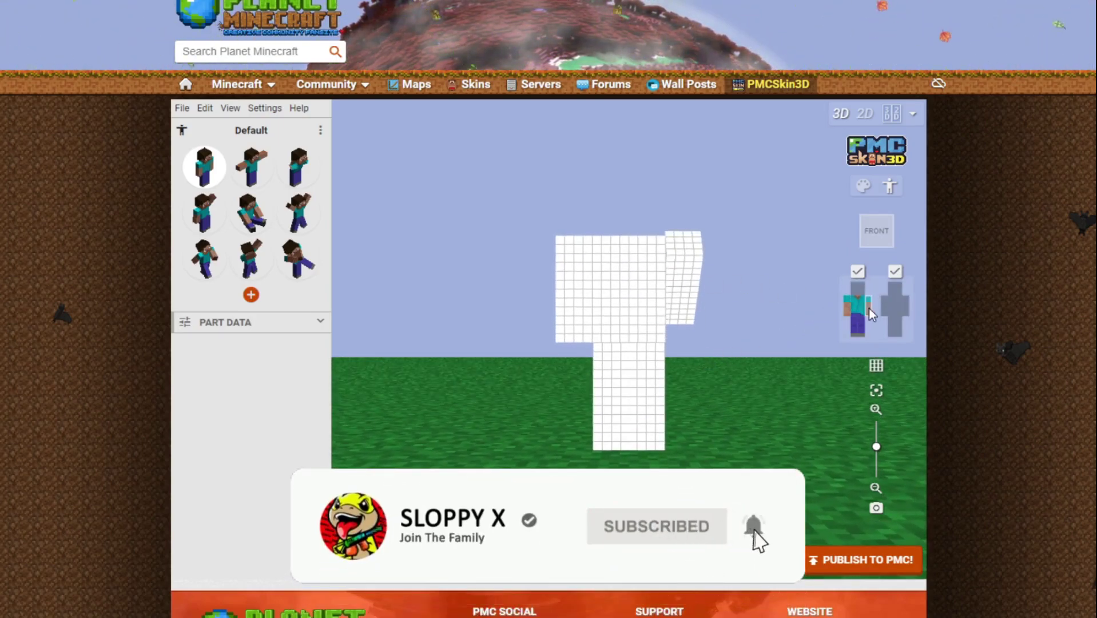
click(869, 309)
drag(630, 307, 605, 363)
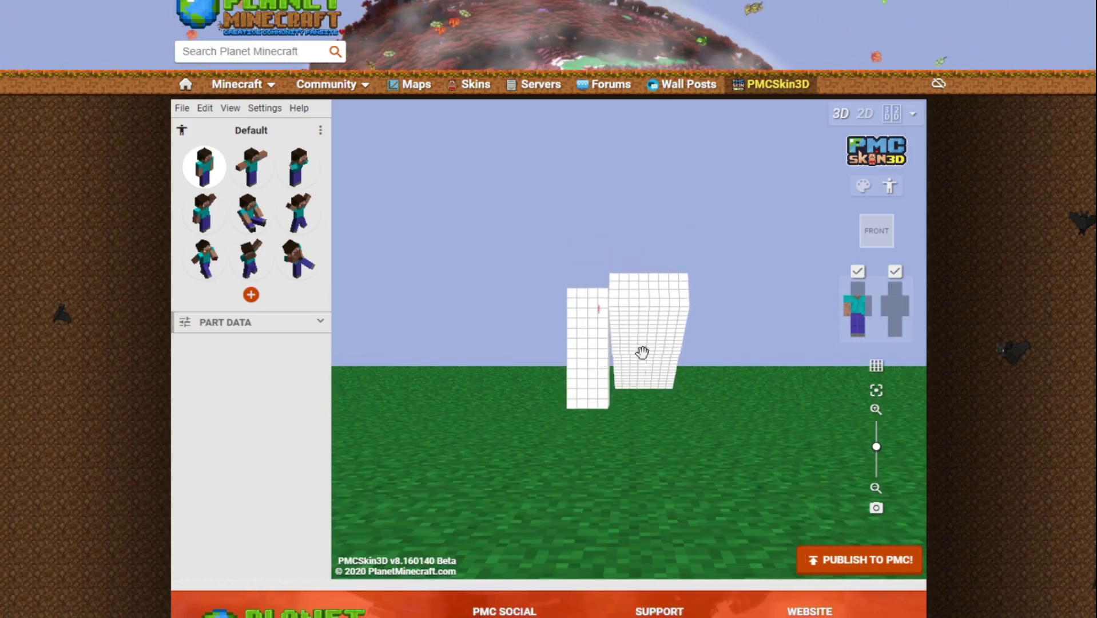
click(847, 308)
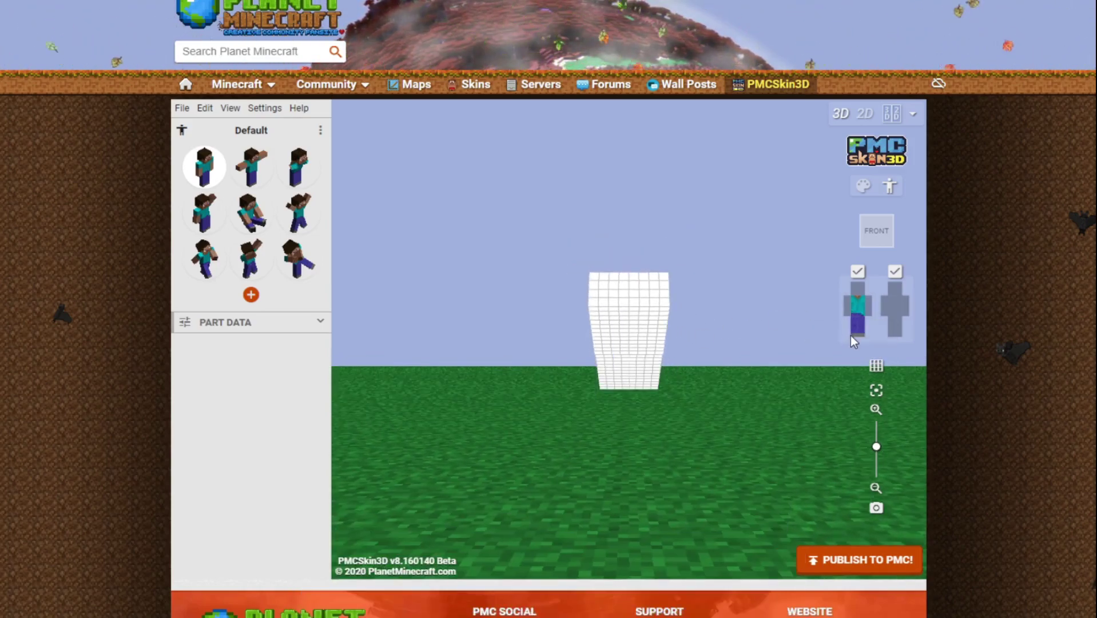
click(857, 331)
click(856, 310)
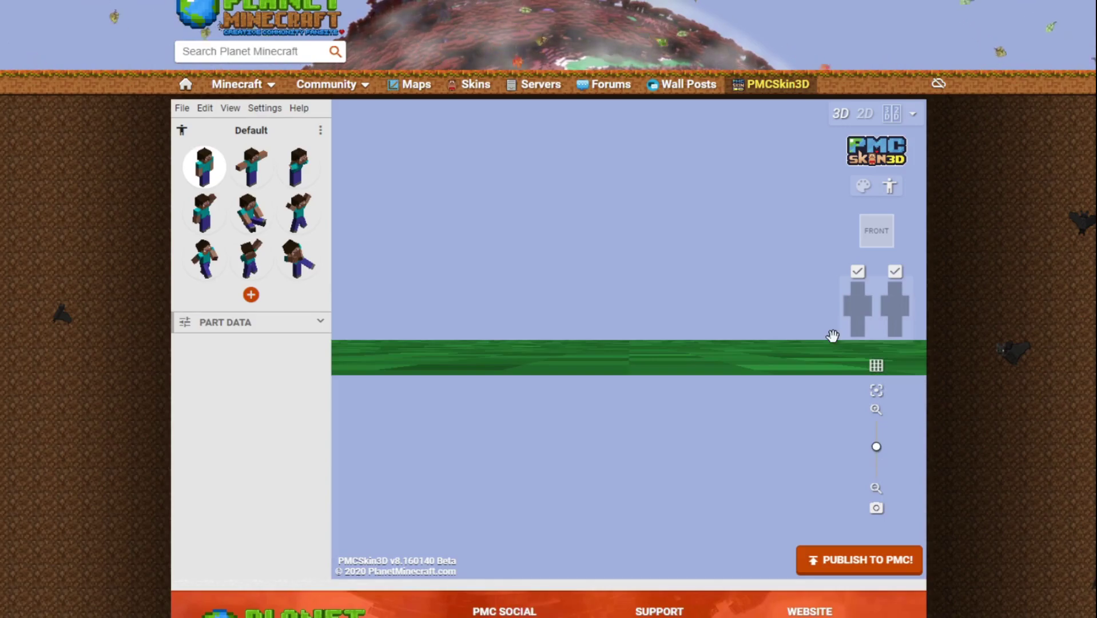
Re-enable the torso, head, both arms and both legs on the part figure
click(859, 305)
click(858, 285)
click(852, 304)
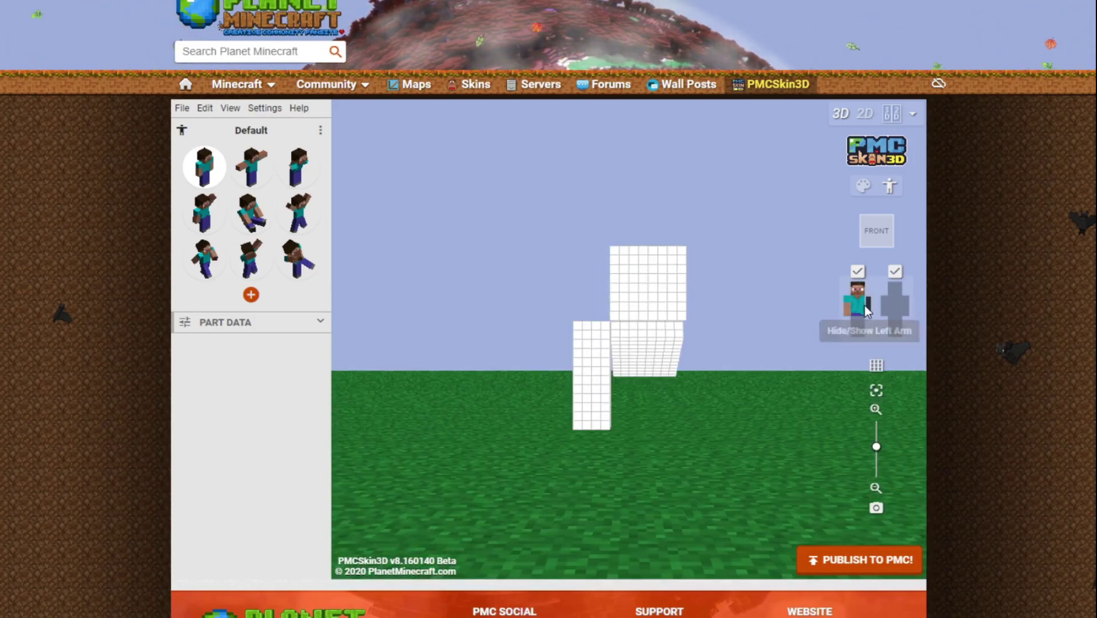
click(865, 305)
click(867, 331)
click(860, 306)
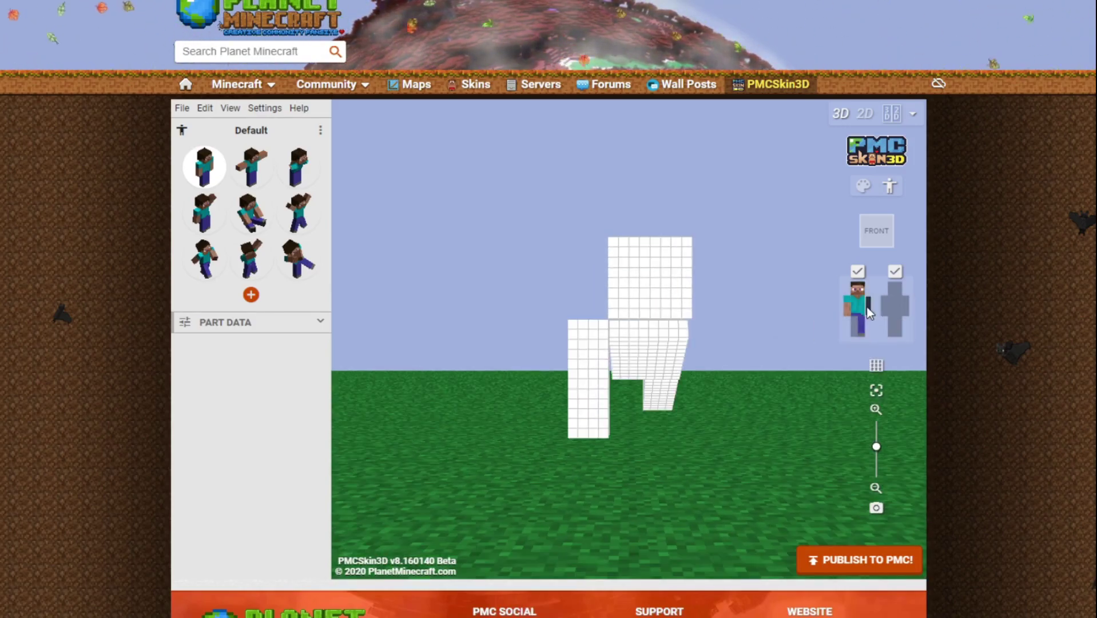
click(867, 307)
click(854, 327)
Return the model to the standing Default pose and select the base skin layer
drag(795, 350, 764, 426)
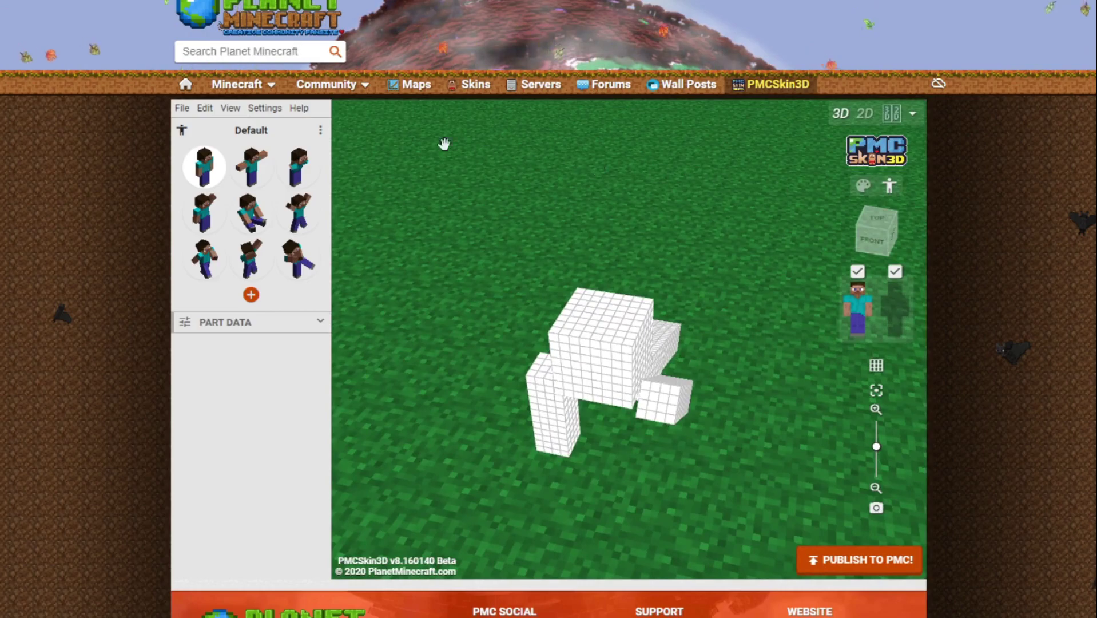
click(201, 179)
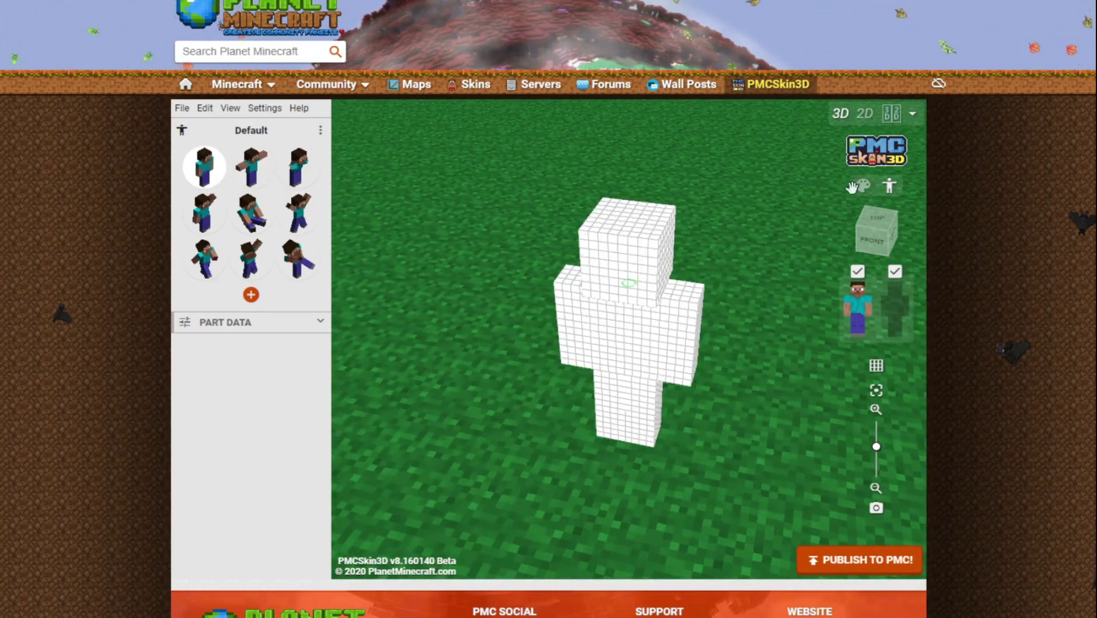
click(868, 289)
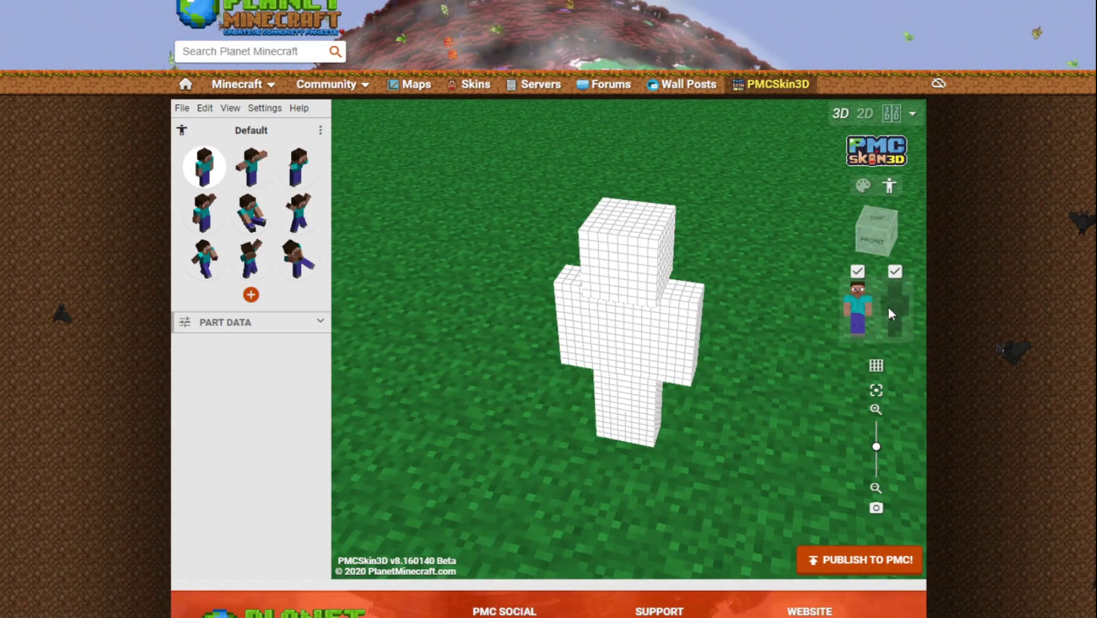
Preview the outer overlay layer from the front, then hide it and turn off the grid
click(894, 289)
click(880, 239)
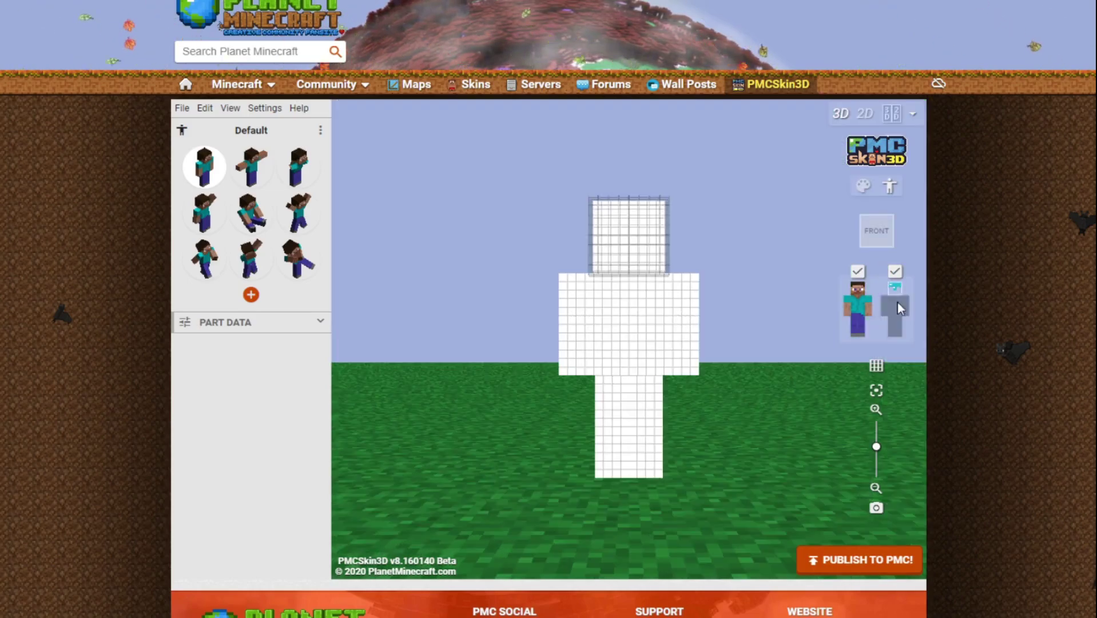
click(895, 323)
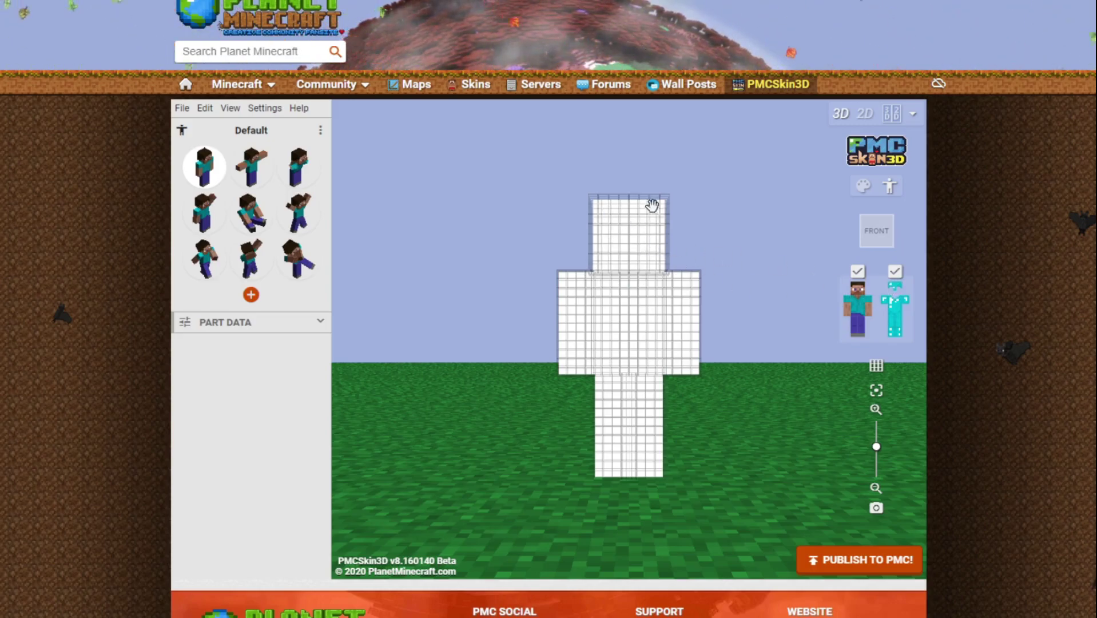
click(896, 273)
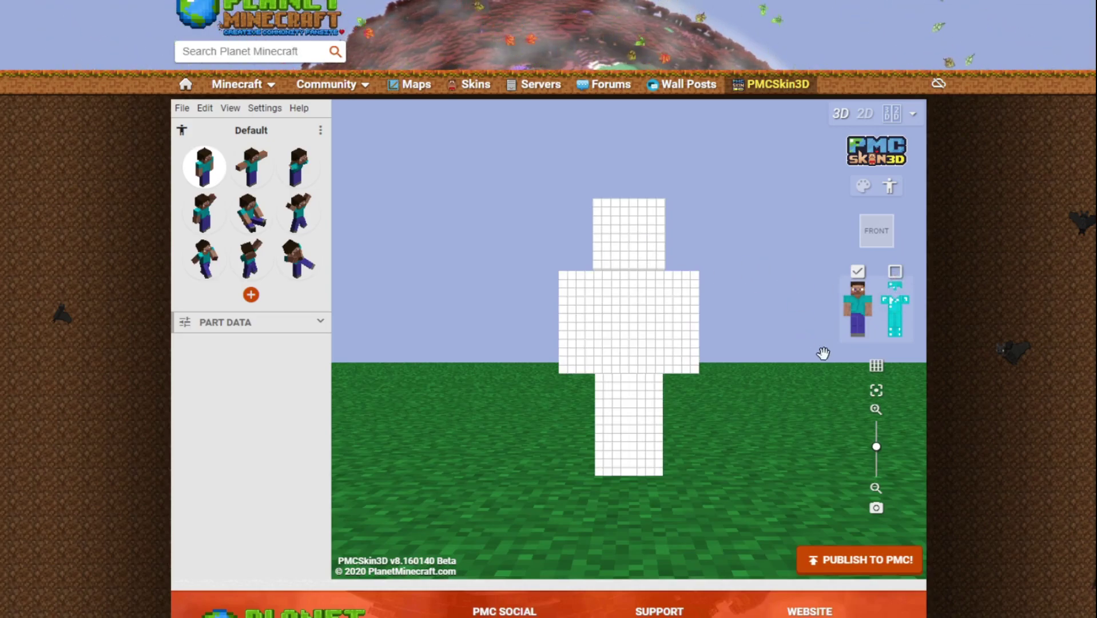
click(877, 367)
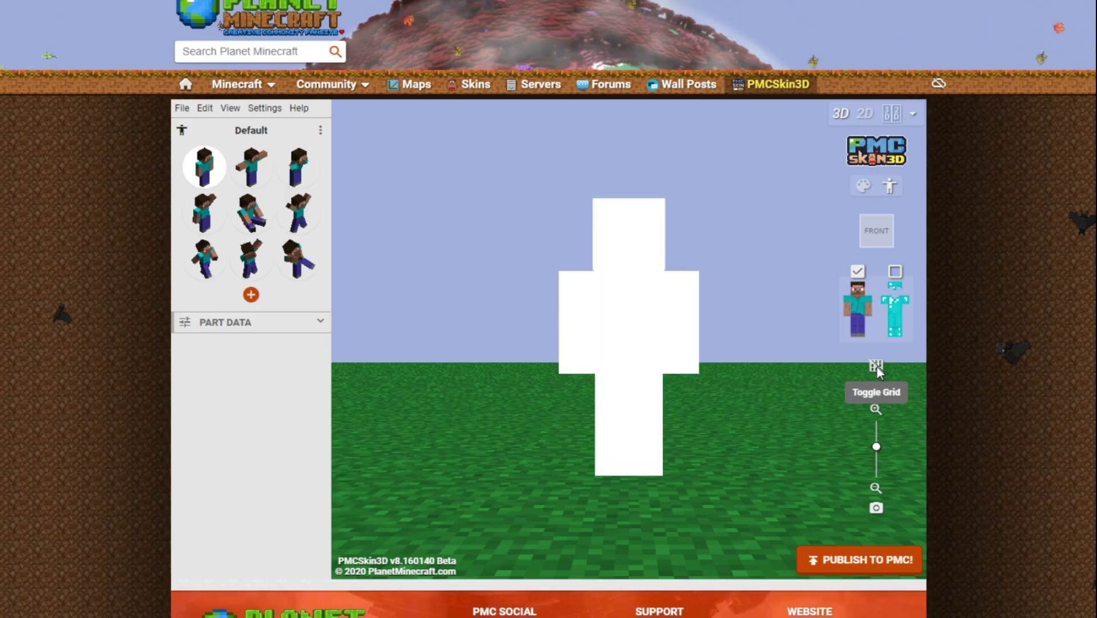
Leave the pixel grid switched on and drag the zoom slider down slightly
click(877, 366)
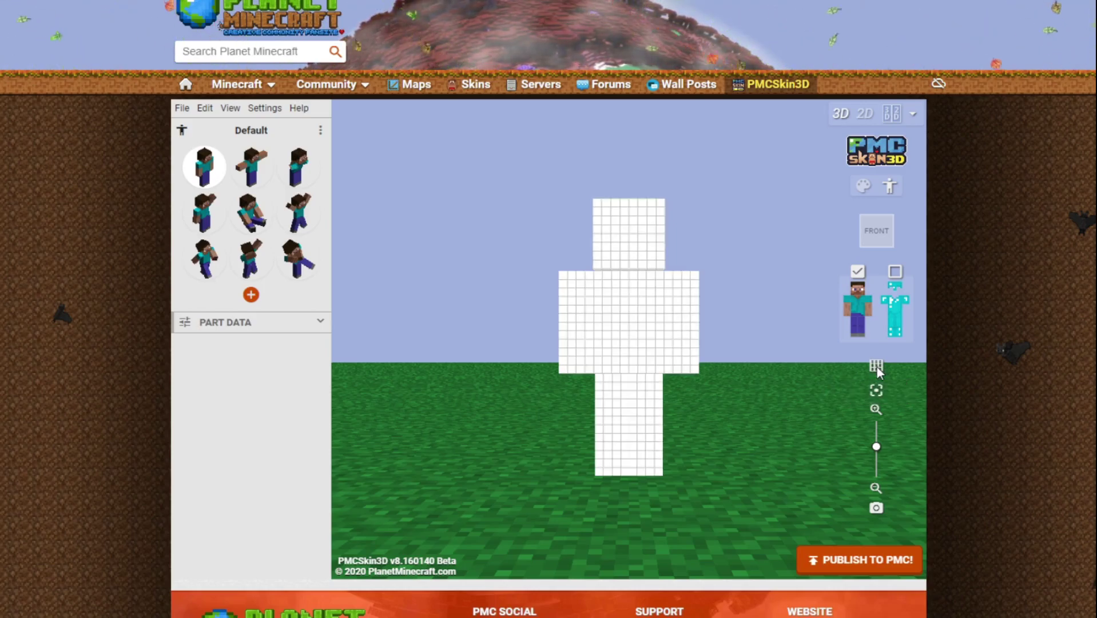
click(878, 367)
click(878, 366)
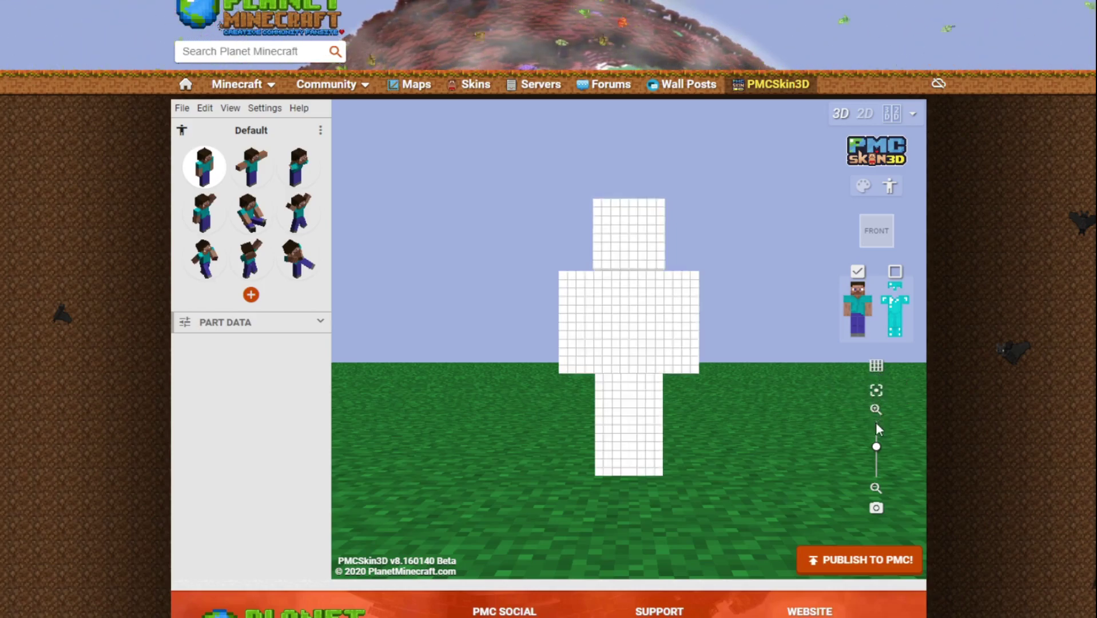
mouse_move(880, 454)
mouse_down()
mouse_move(880, 433)
mouse_move(880, 468)
mouse_move(880, 447)
mouse_move(879, 458)
mouse_up()
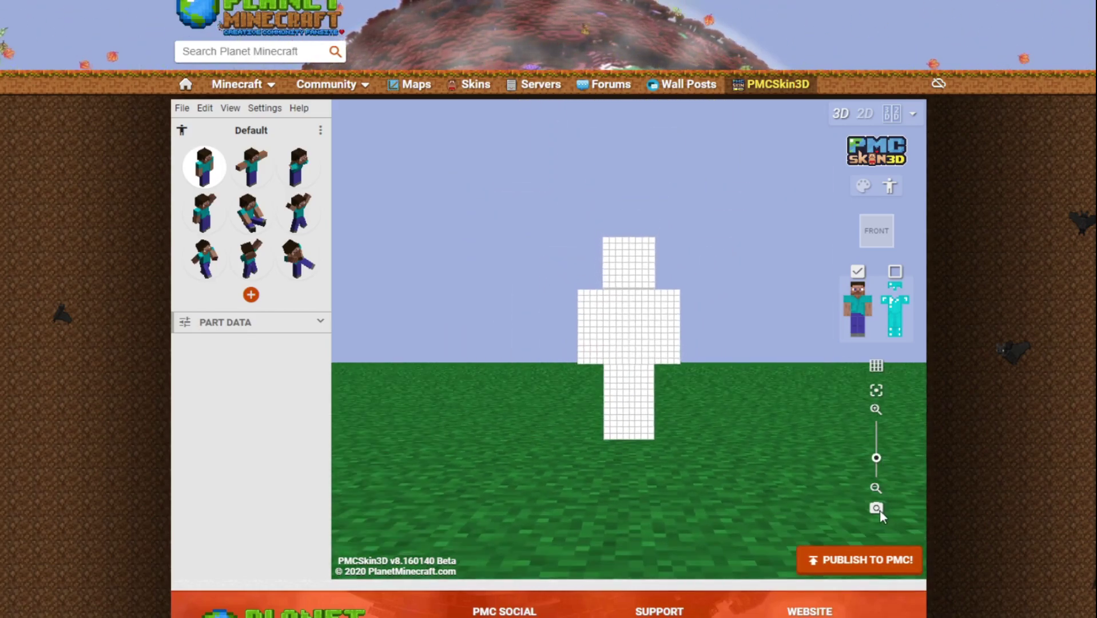
Open Creative Mode's painting tools, try the Paint Bucket, then reselect the Pixel Brush
click(864, 187)
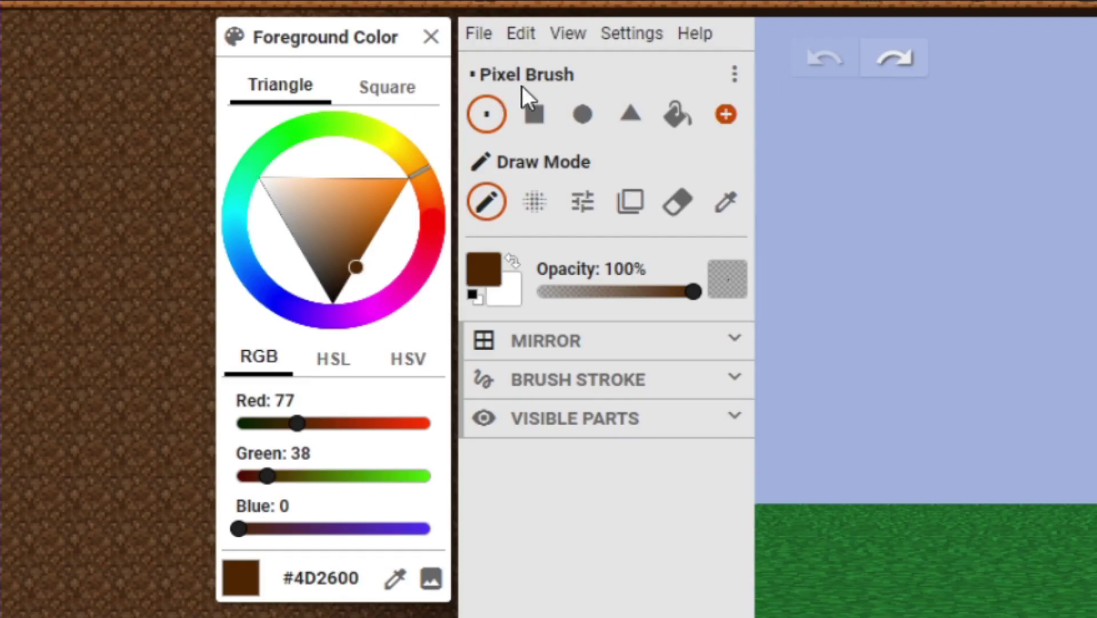
right_click(675, 115)
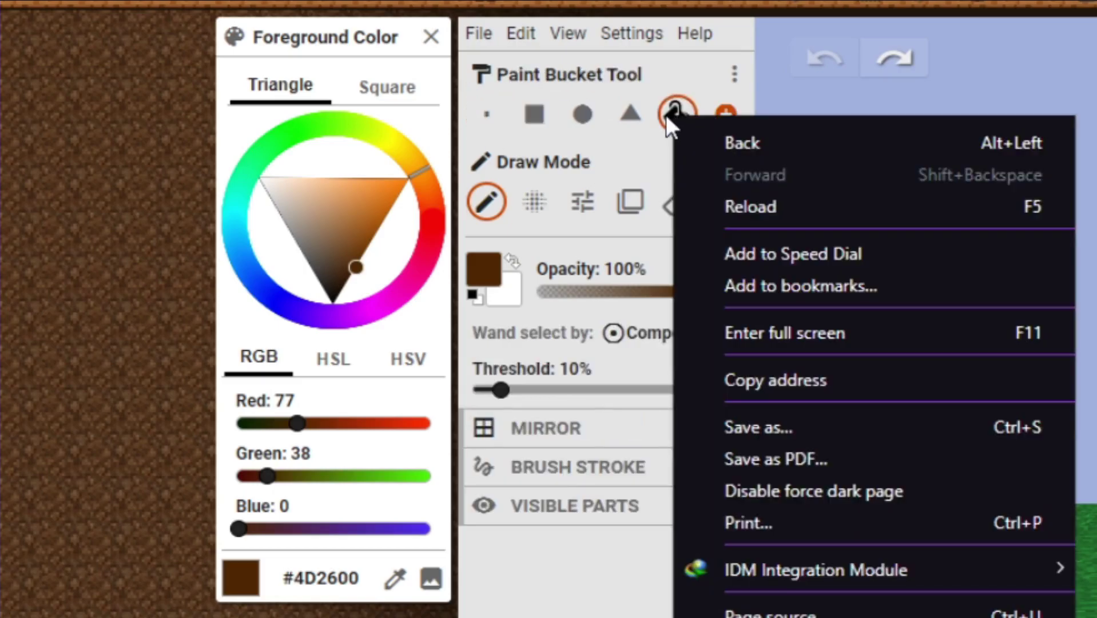
click(675, 114)
click(491, 115)
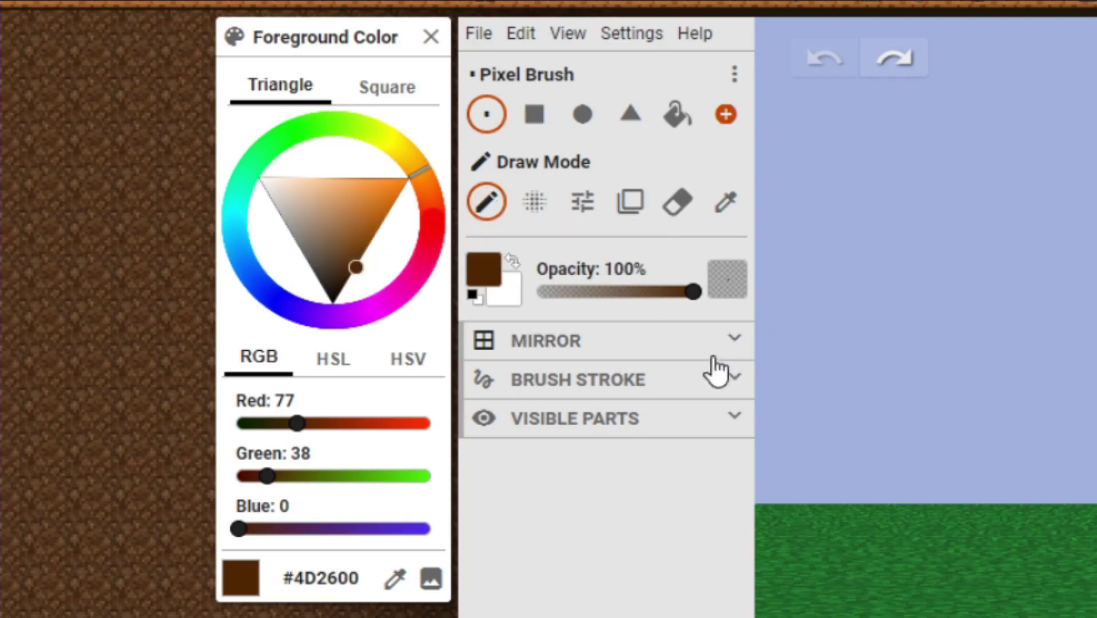
Try brush opacity at 7%, near full and 51%, restore 100%, and expand the Mirror options
drag(694, 294, 548, 290)
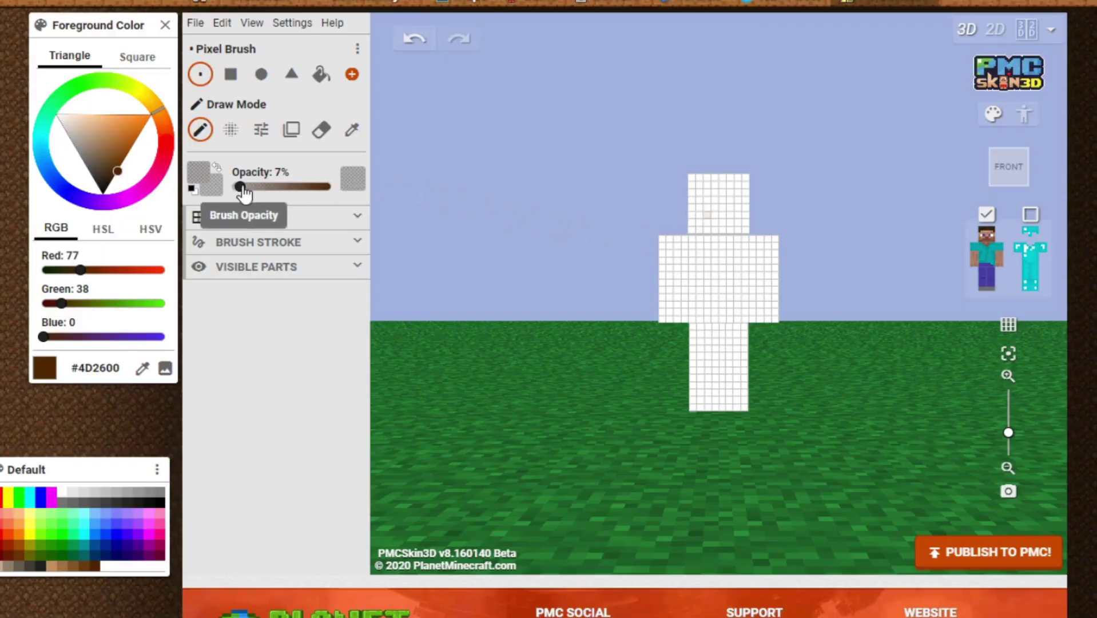
drag(241, 188, 324, 187)
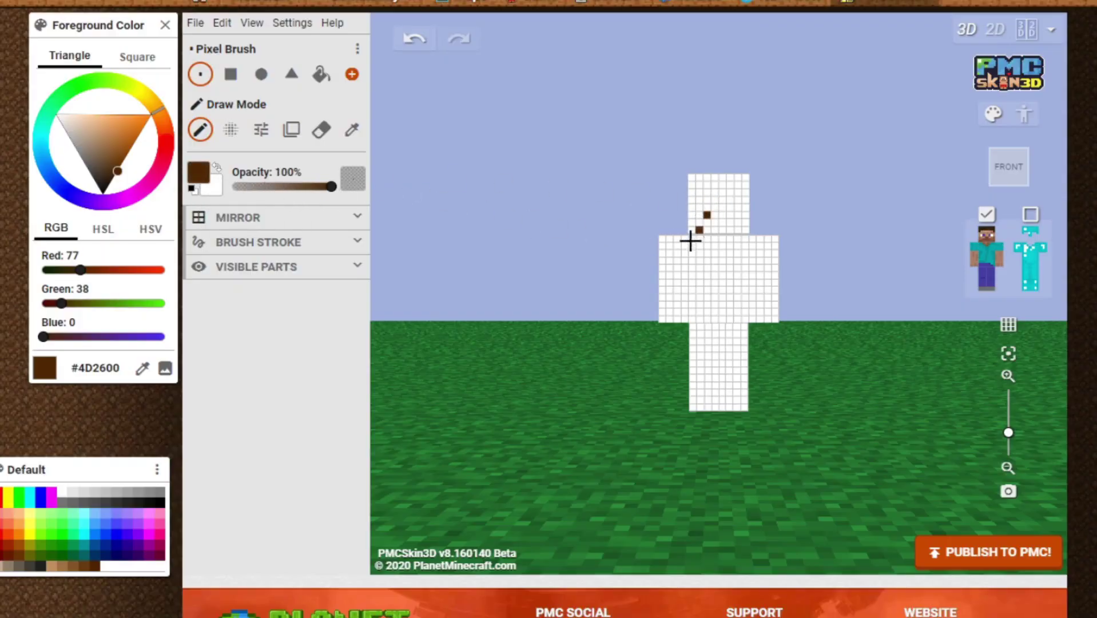
drag(330, 188, 282, 189)
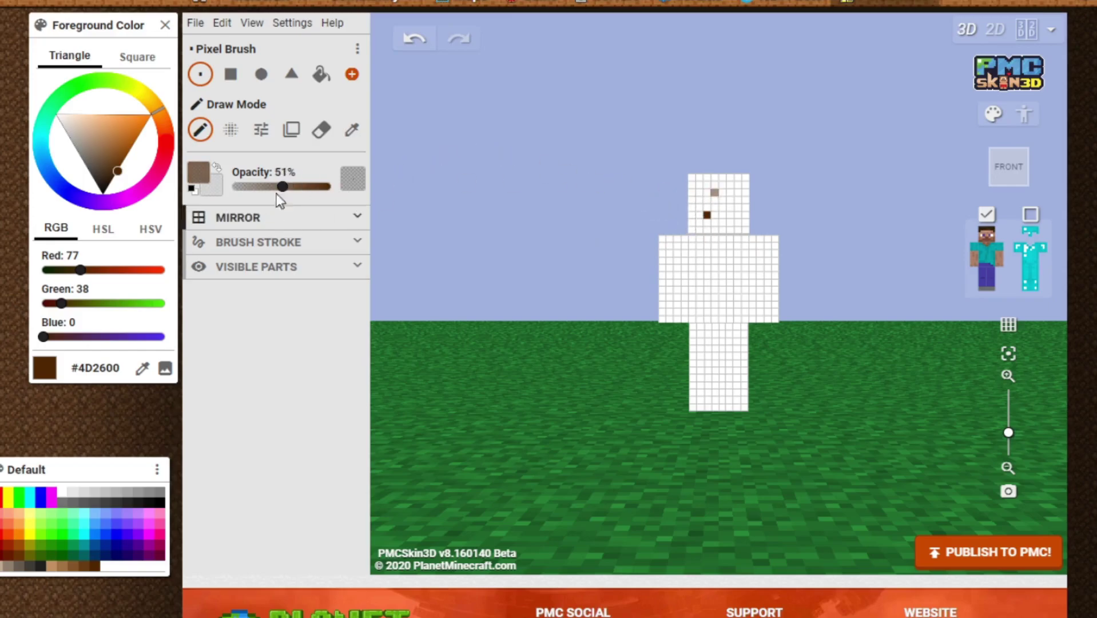
drag(289, 189, 371, 190)
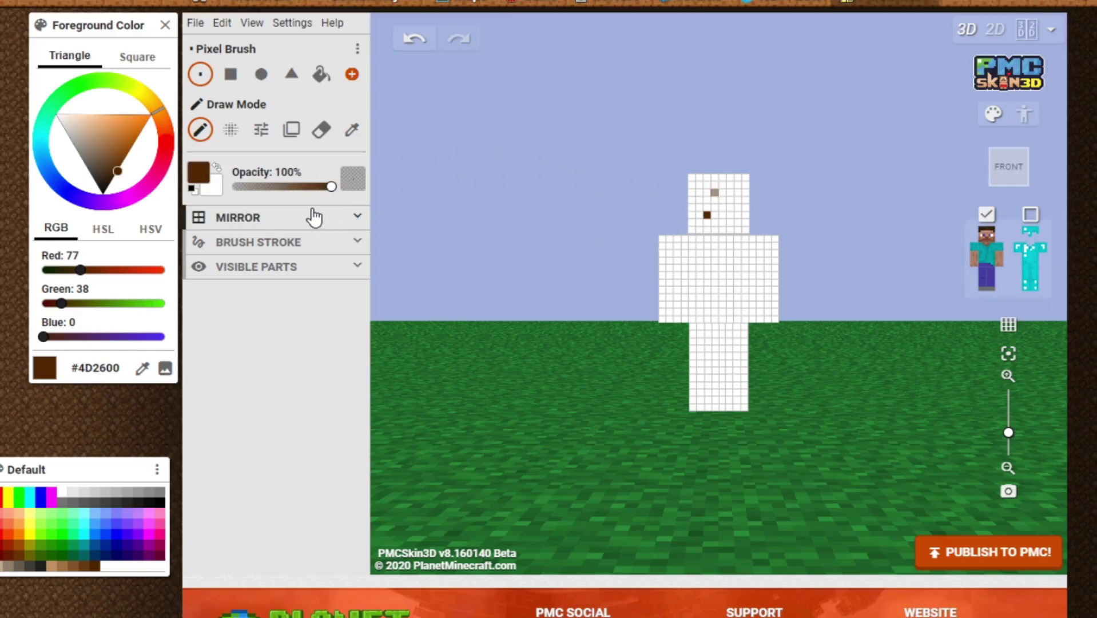
click(255, 227)
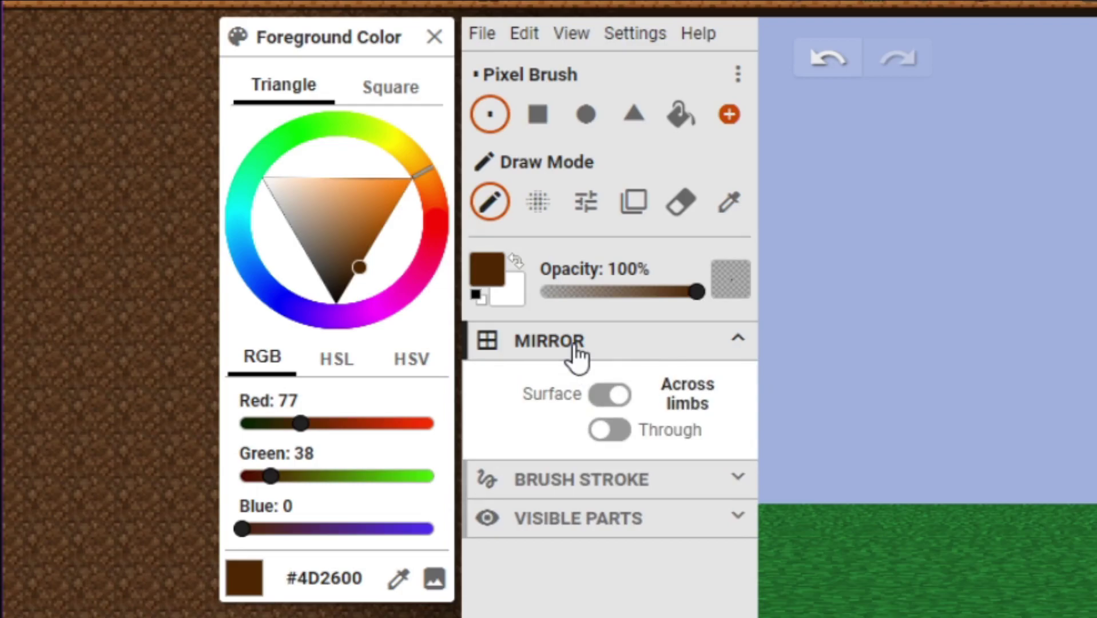
Toggle Mirror Surface off and back on, enable Through mirroring, and orbit to check the model
click(606, 395)
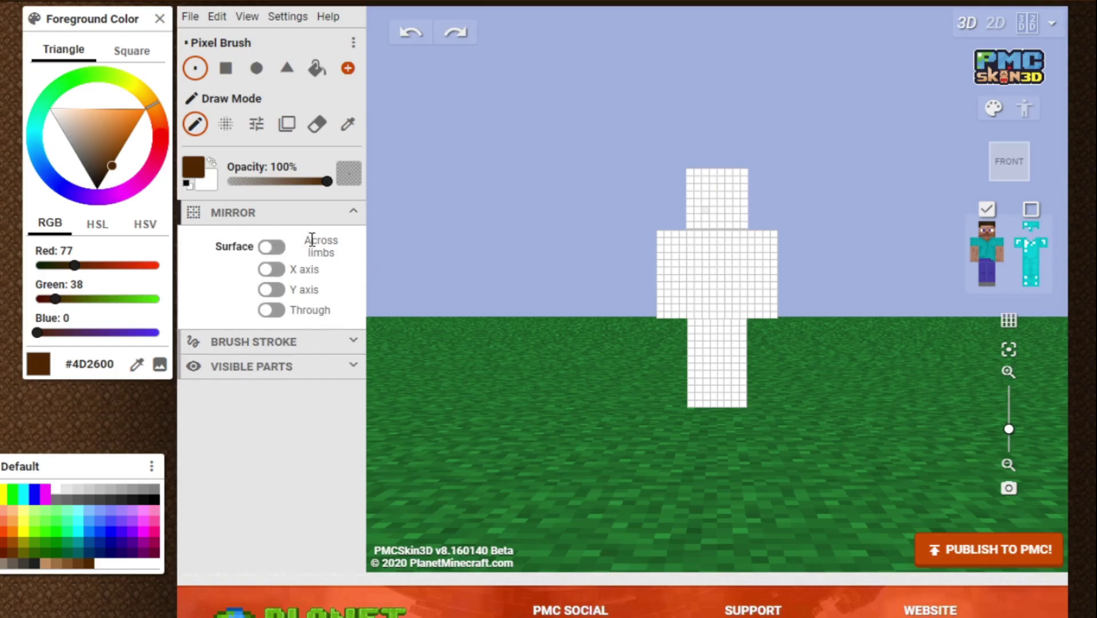
click(272, 248)
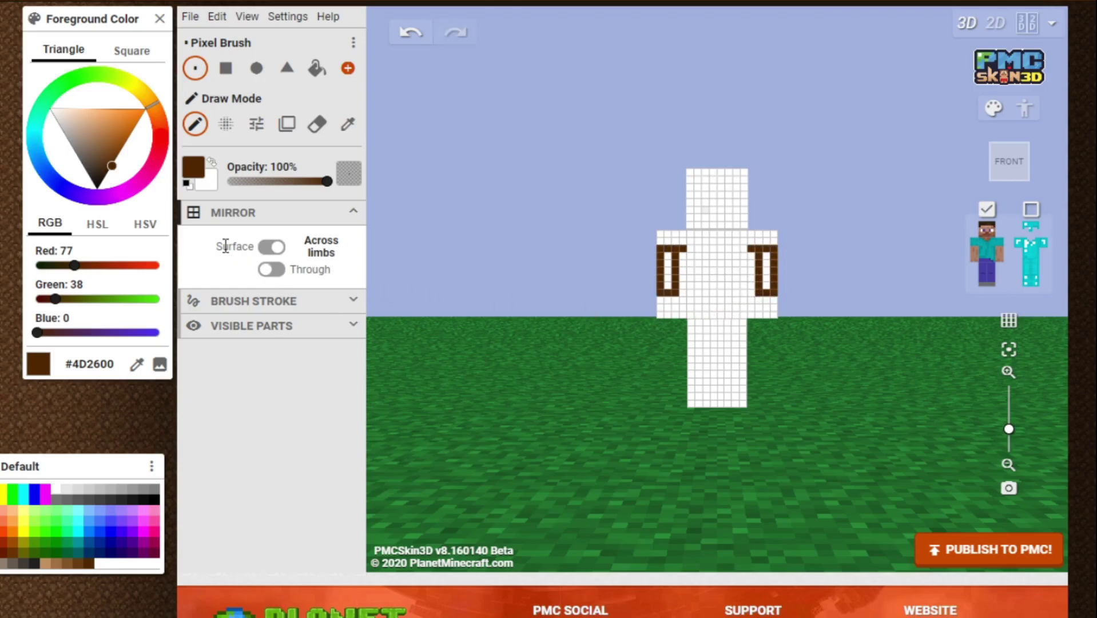
click(271, 270)
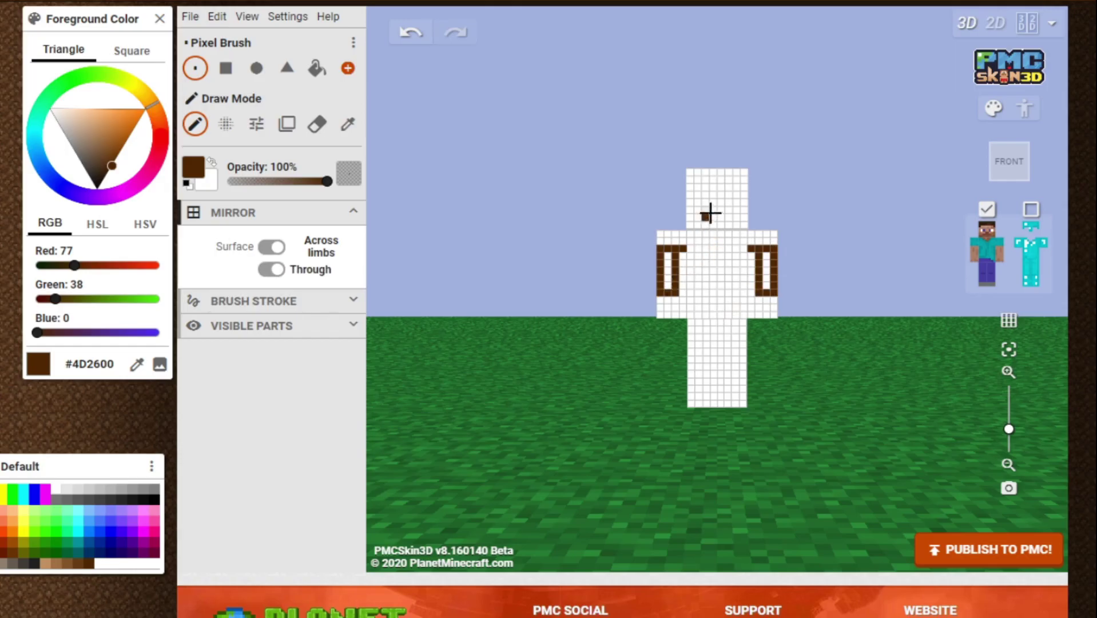
drag(858, 192, 672, 202)
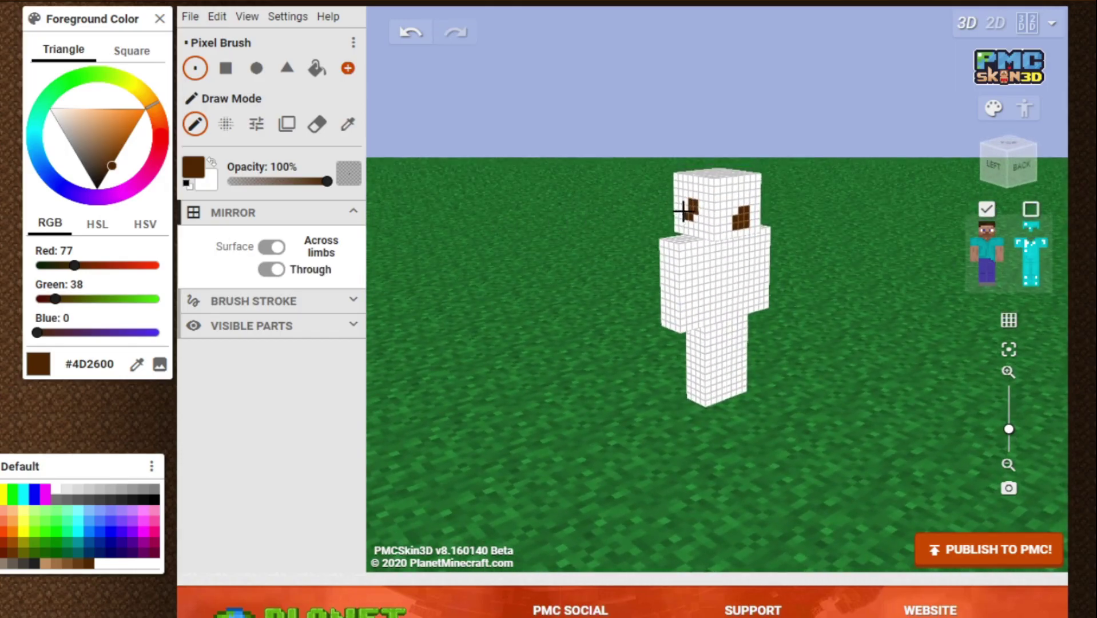
drag(759, 228, 779, 185)
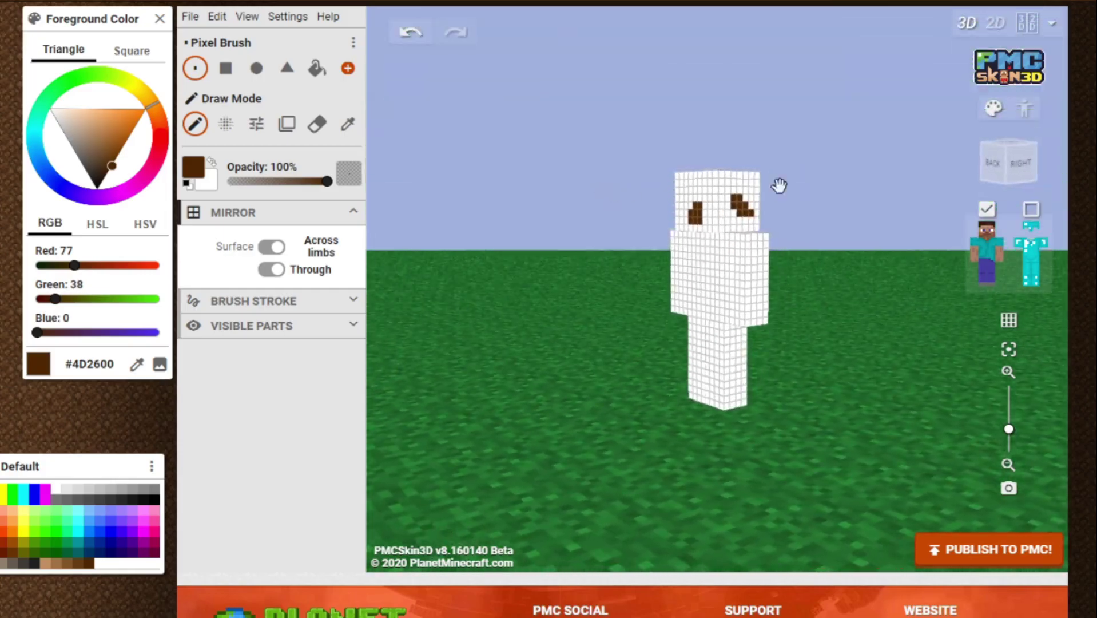
Undo the brown head marks, then the arm stripes, checking the model from the front and below
click(414, 35)
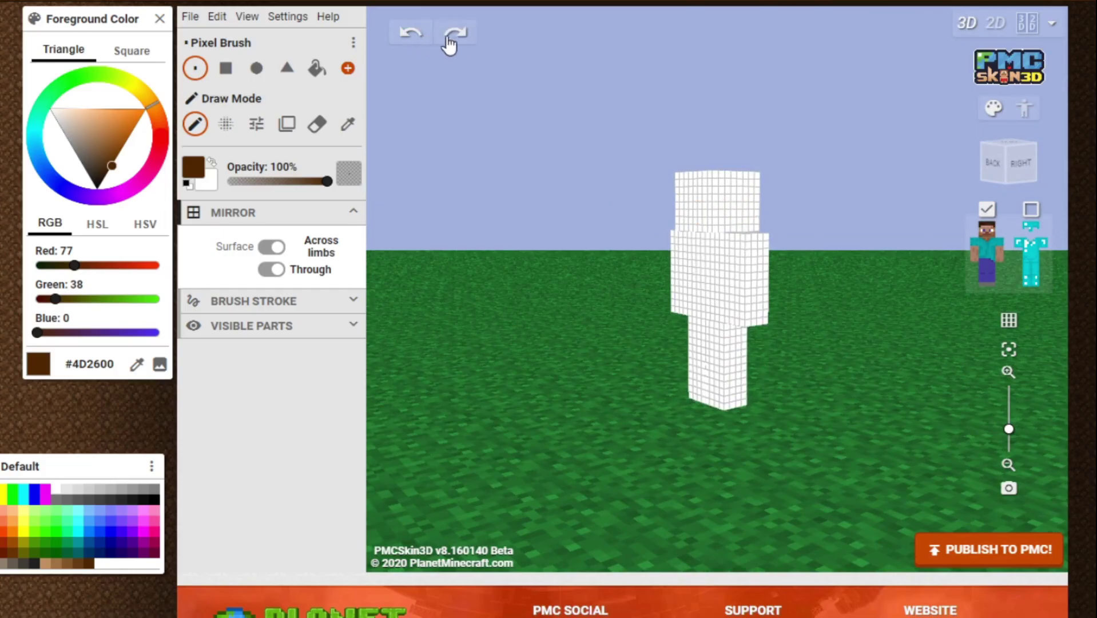
drag(441, 171, 394, 171)
click(408, 33)
drag(551, 236, 547, 281)
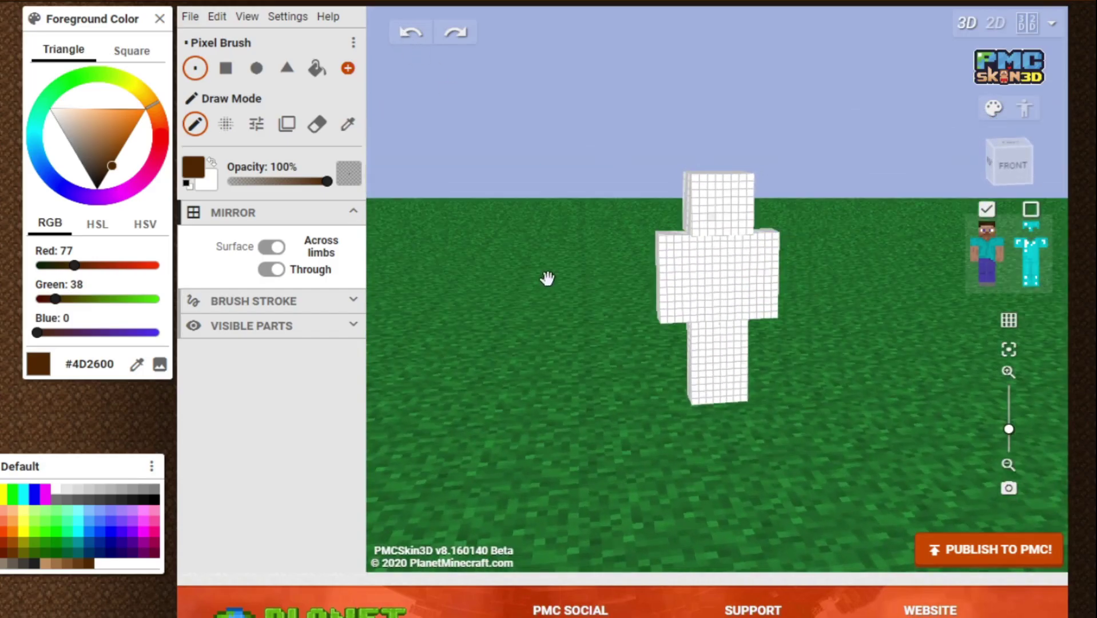